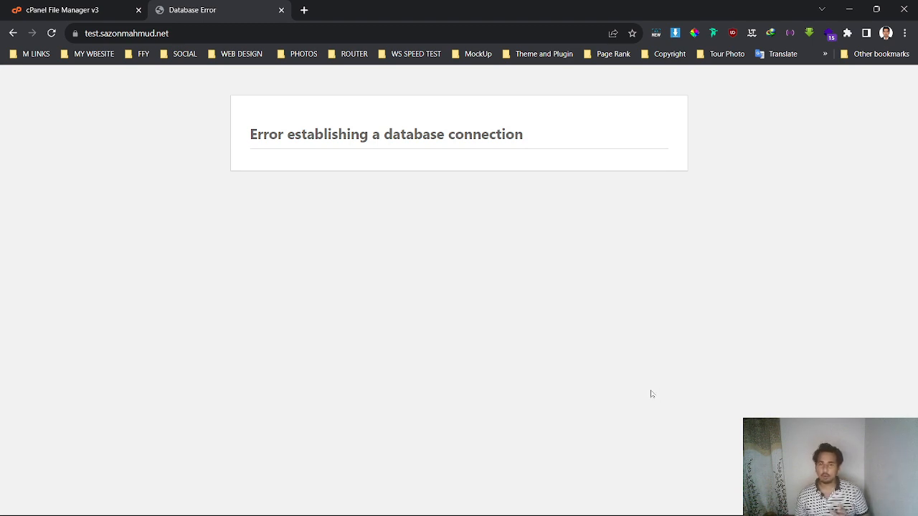
click(76, 14)
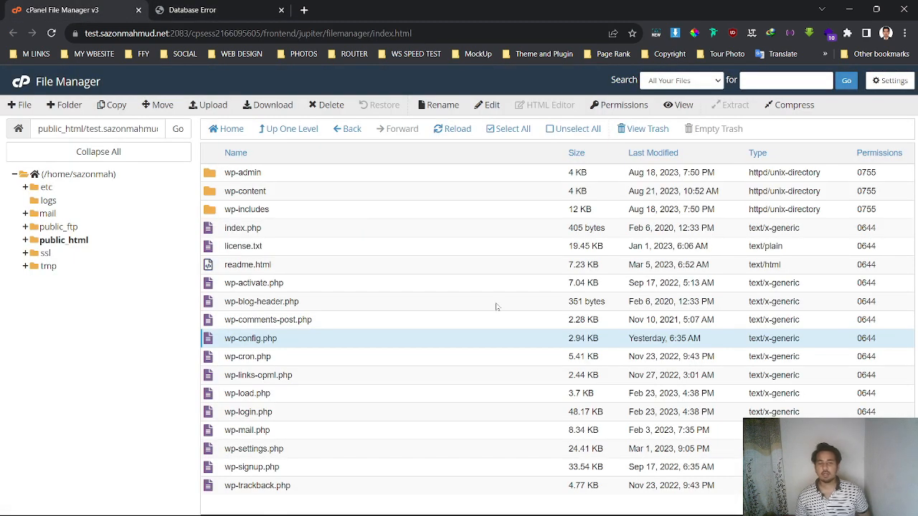
click(484, 269)
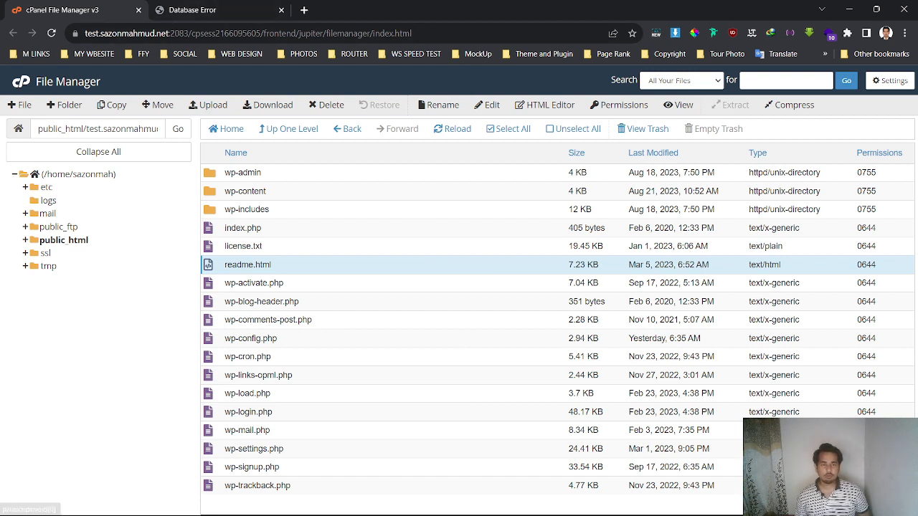
click(253, 16)
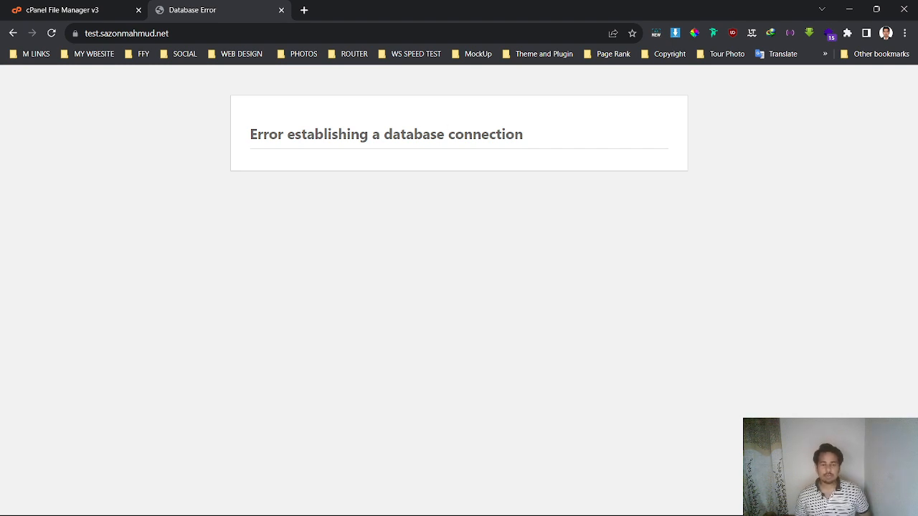
Create a new file named test.php in the WordPress site's folder in File Manager.
click(22, 8)
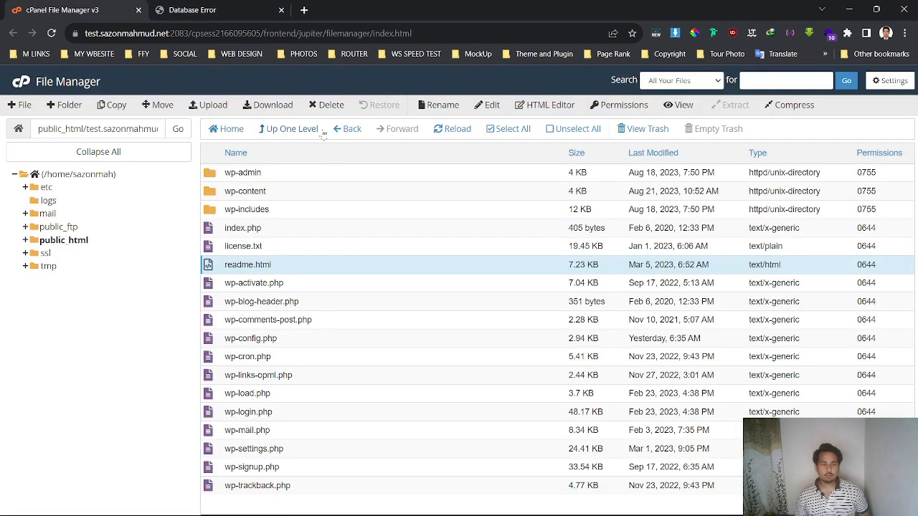
click(22, 108)
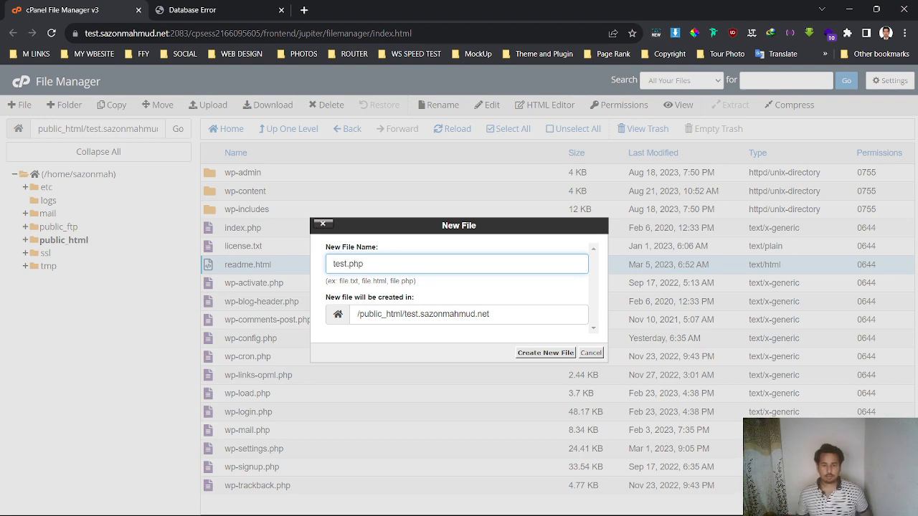
click(545, 354)
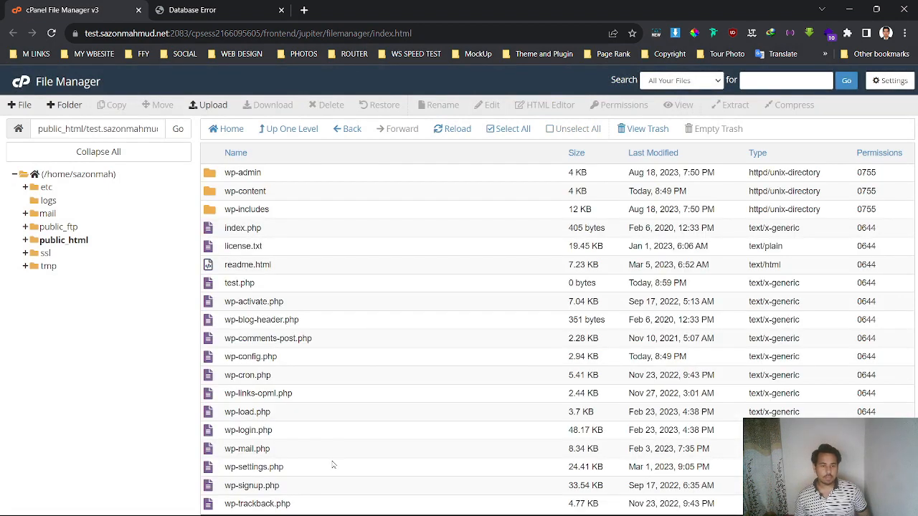
Open the new test.php file in the code editor, accepting the encoding prompt.
click(339, 287)
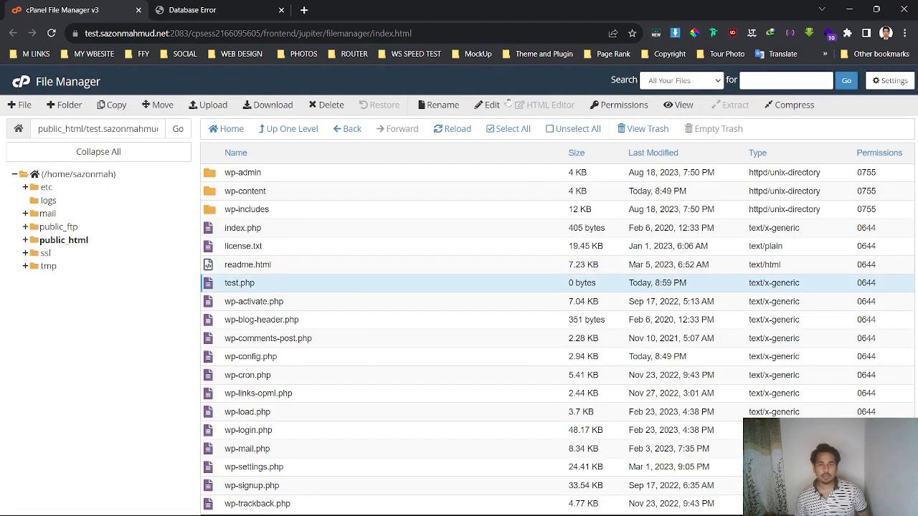
click(492, 104)
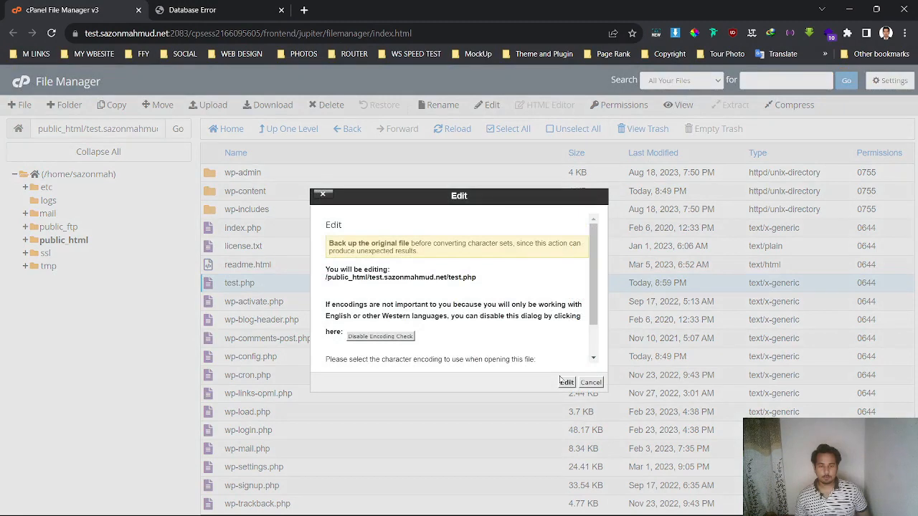
click(565, 382)
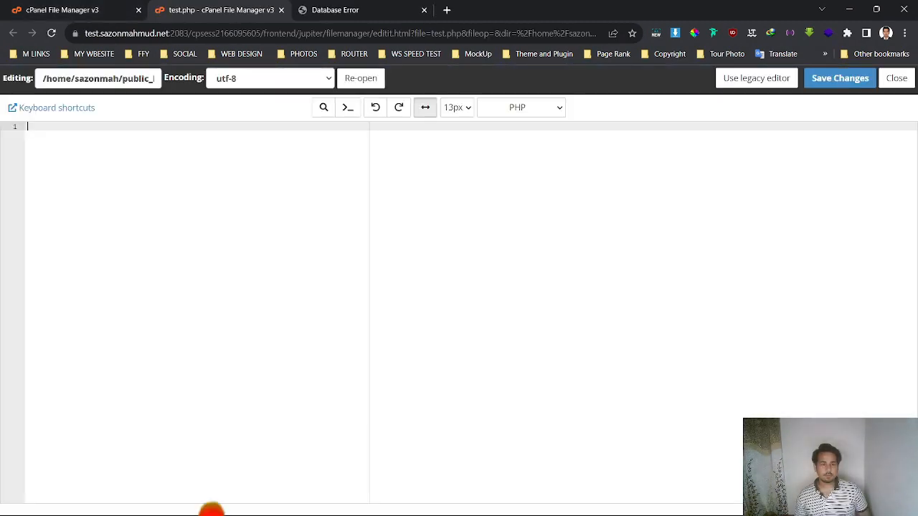
Load blog.sazonmahmud.net in a new tab and open its article on fixing "Error Establishing a Database Connection" on WordPress.
click(447, 10)
text(blog.sazonmahmud.net)
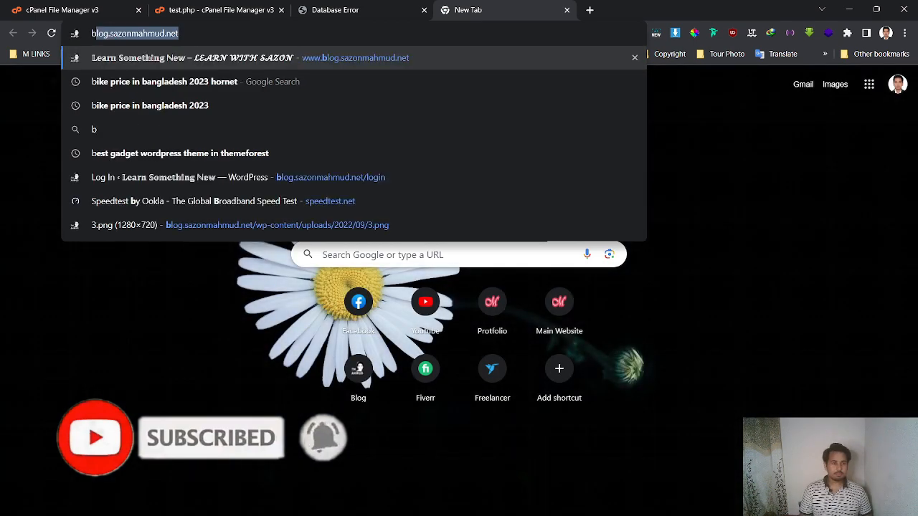
key(Return)
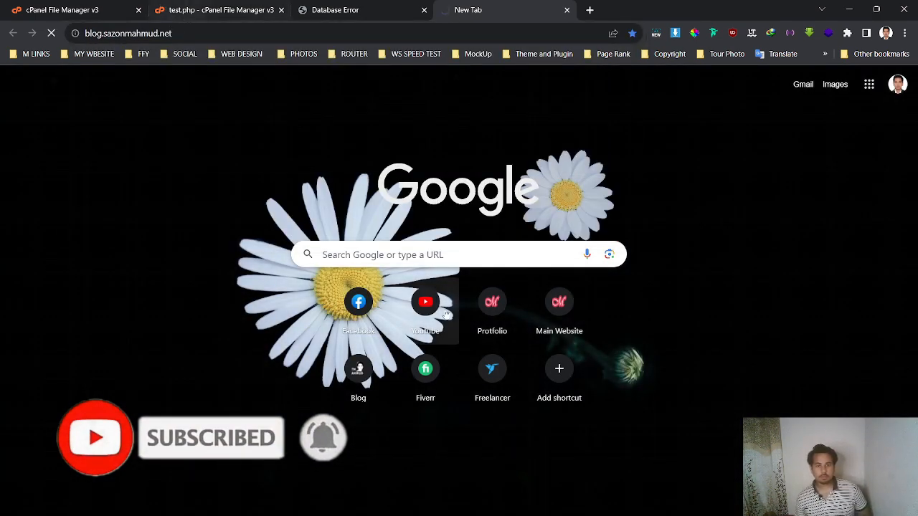
scroll(381, 276, down, 1)
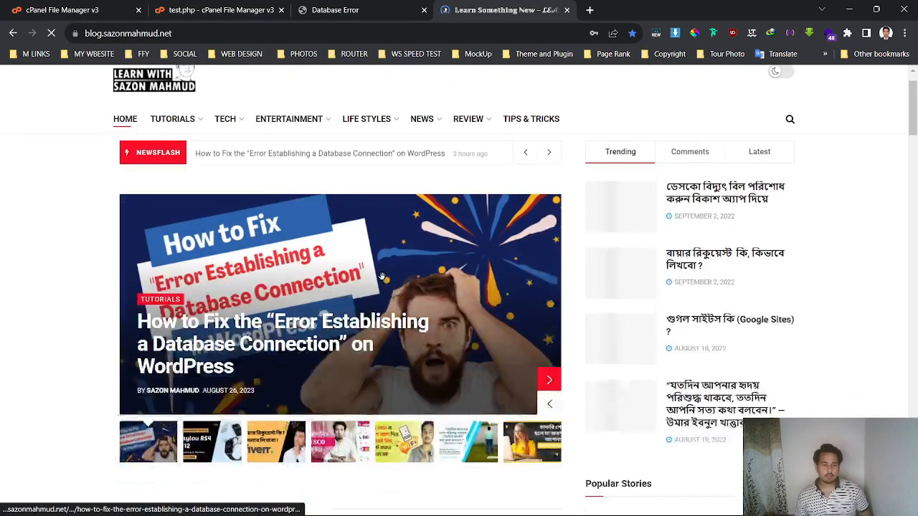
scroll(381, 276, down, 1)
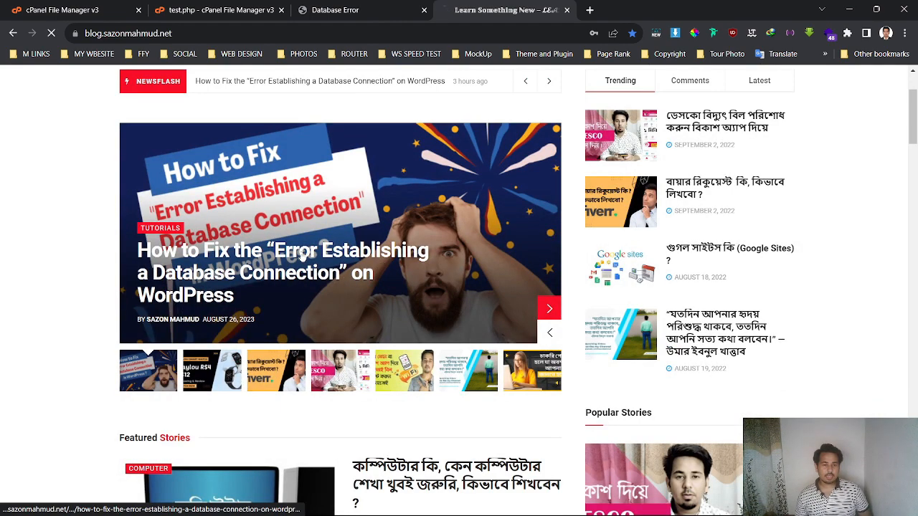
click(302, 253)
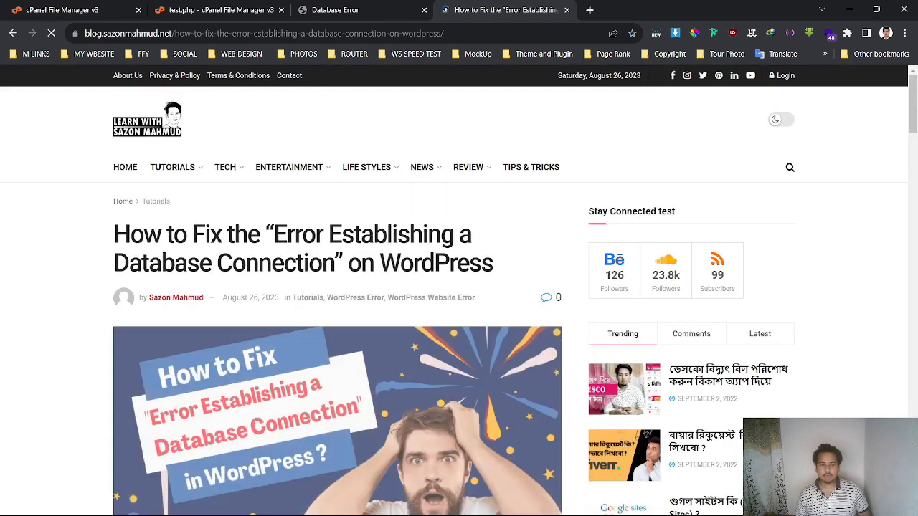
Copy the article's complete PHP database connection test code, from <?php to ?>.
scroll(337, 286, down, 5)
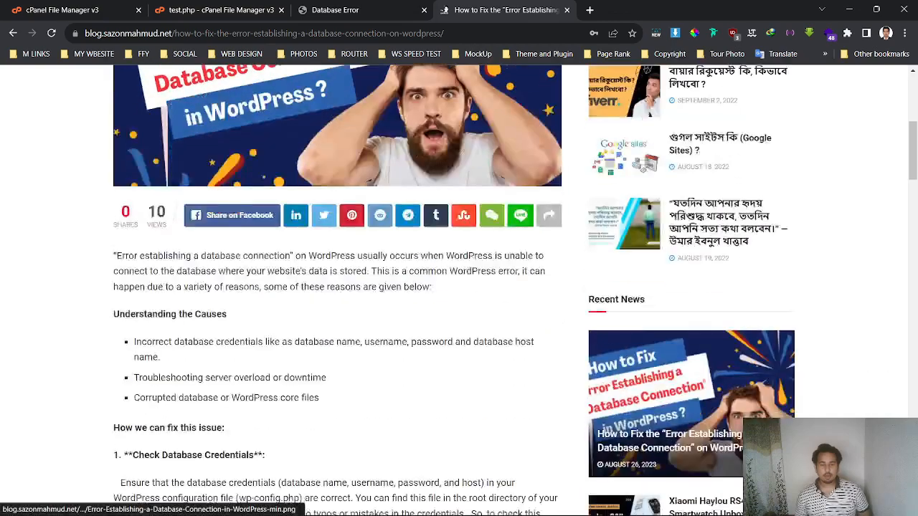
scroll(454, 282, down, 7)
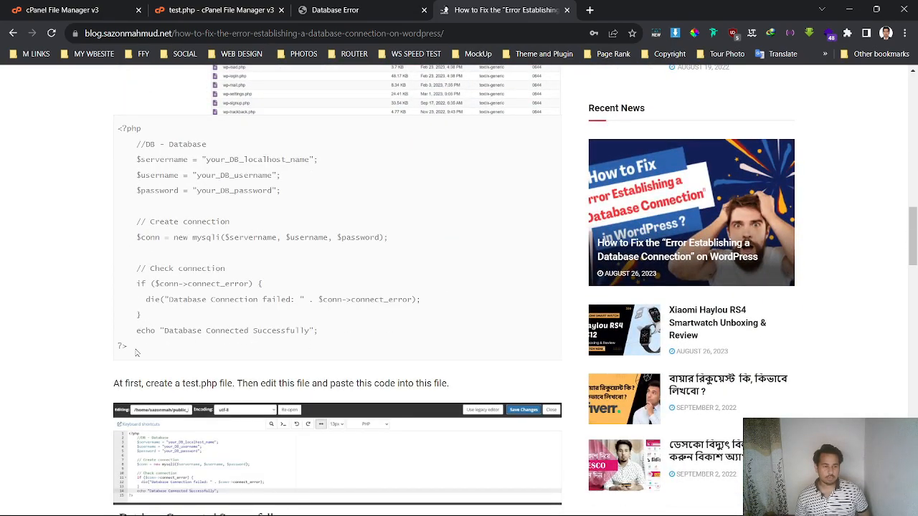
drag(136, 353, 119, 127)
right_click(129, 131)
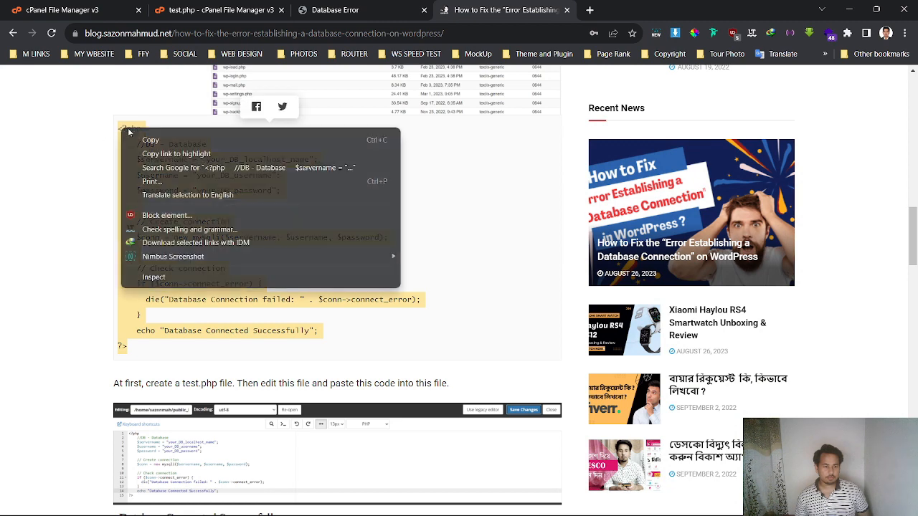
click(150, 140)
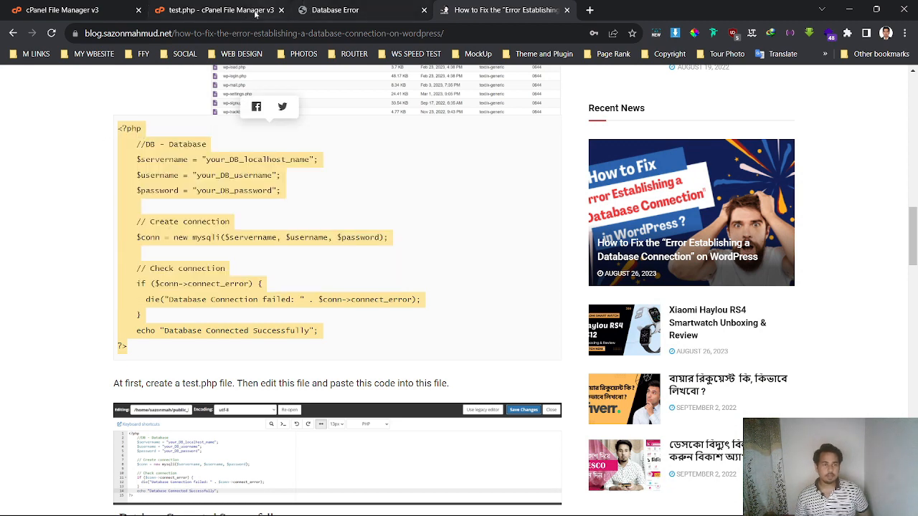
Paste the copied code into the empty test.php and set the $servername value to "lacalhost".
click(223, 10)
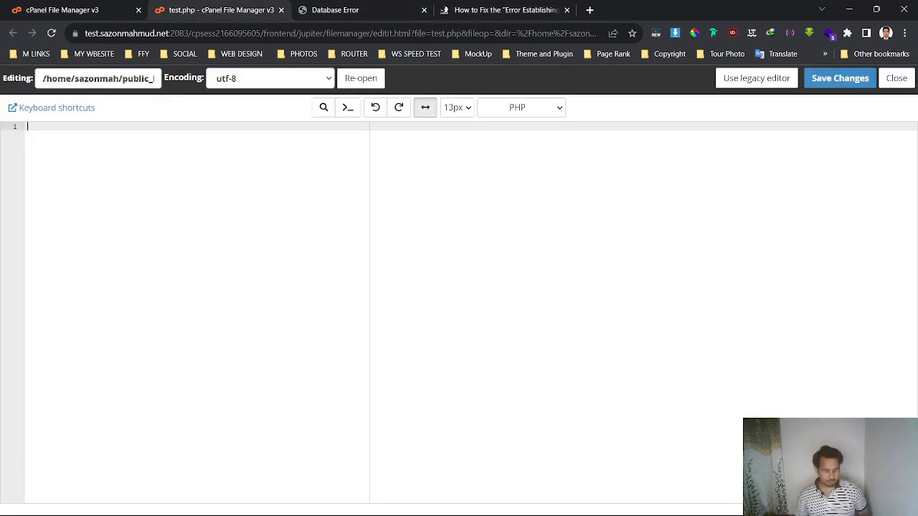
key(ctrl+v)
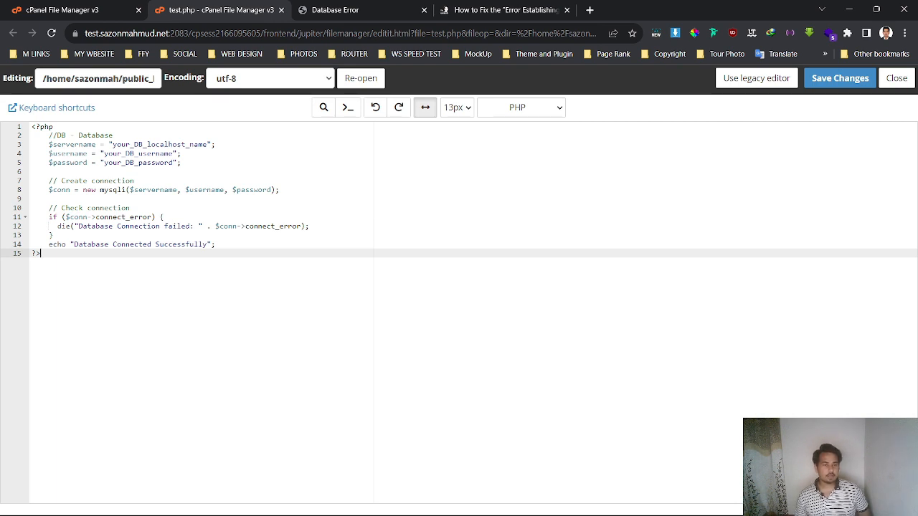
double_click(161, 145)
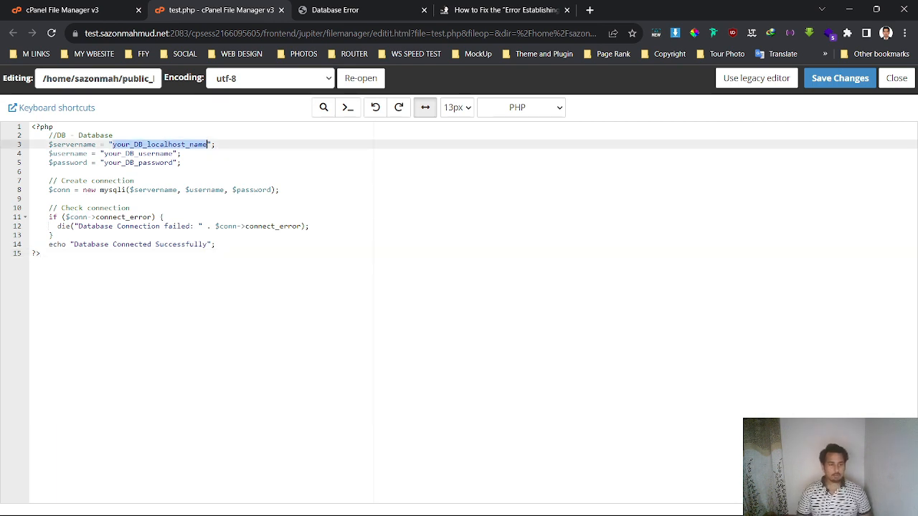
text(lacalhost)
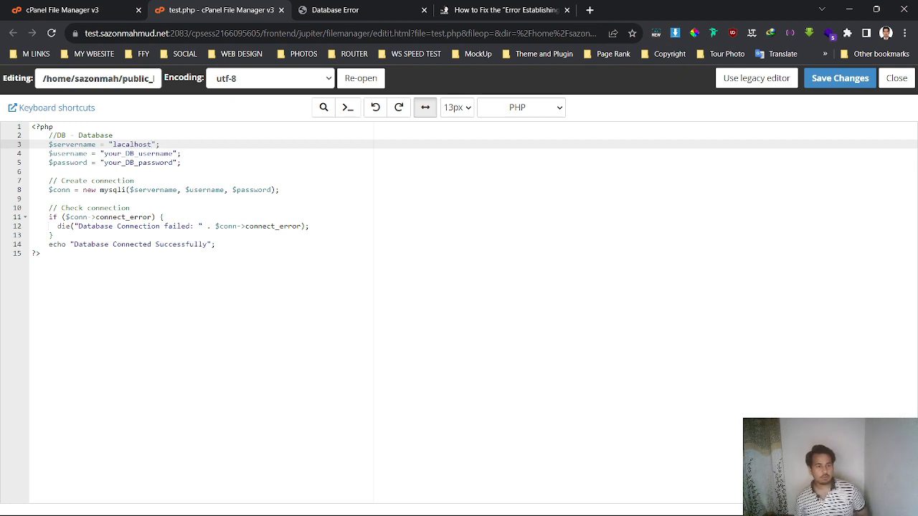
Open the cPanel tools page in a separate tab from File Manager and go to MySQL Databases.
click(108, 10)
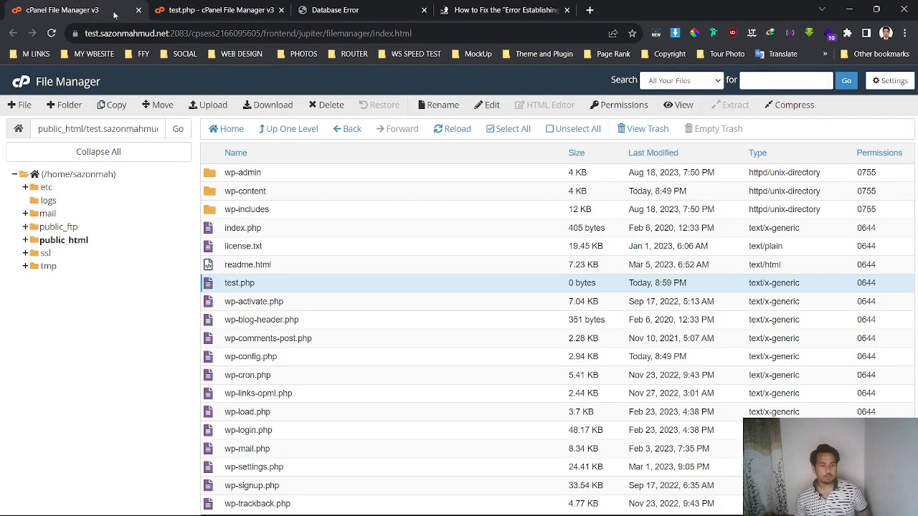
middle_click(20, 88)
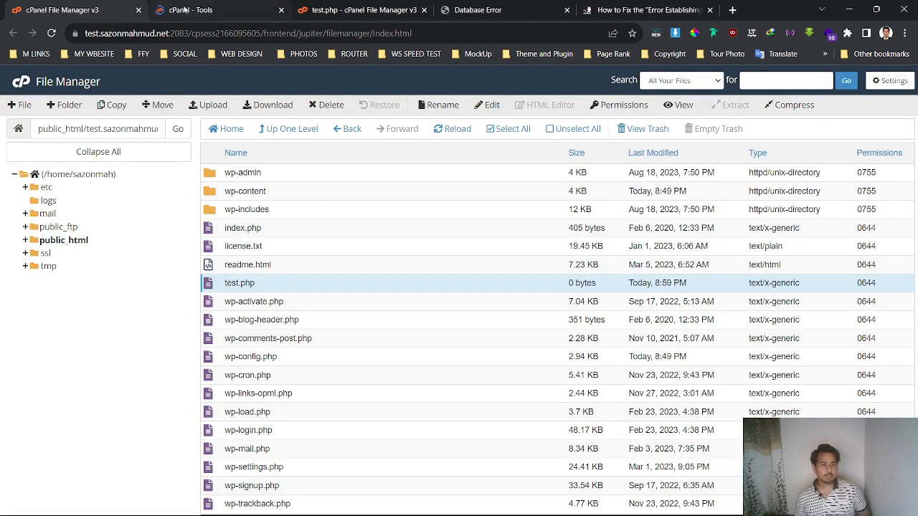
click(215, 10)
scroll(441, 364, down, 5)
scroll(440, 363, down, 3)
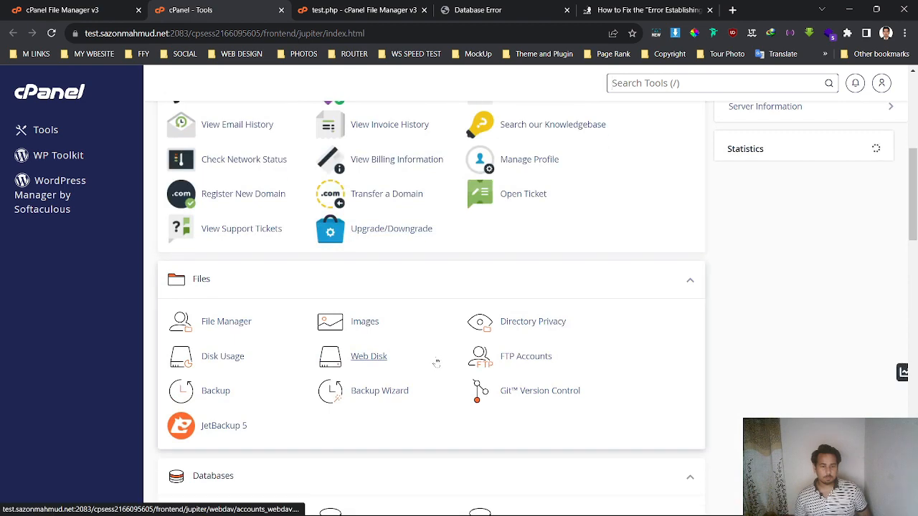
click(398, 344)
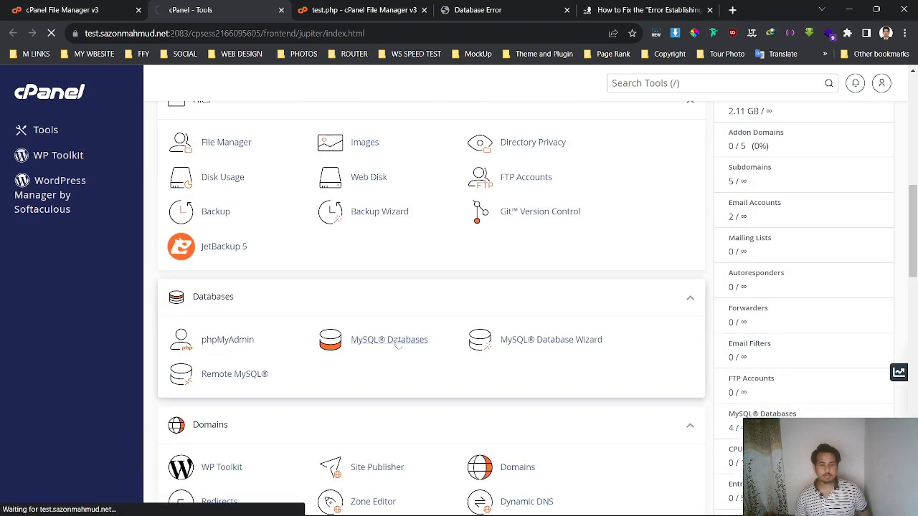
scroll(398, 344, down, 10)
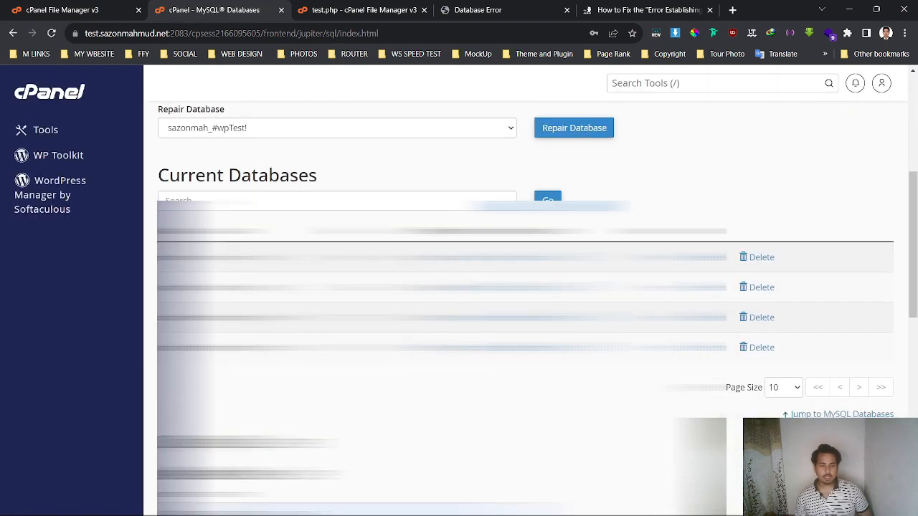
Copy the privileged user name of the sazonmah_#wpTest! database from the Current Databases list.
scroll(457, 321, up, 1)
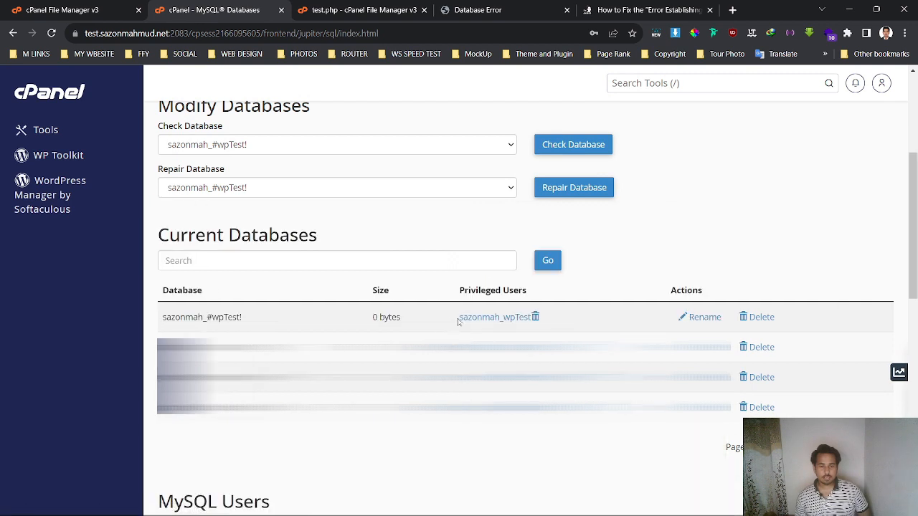
drag(458, 321, 528, 319)
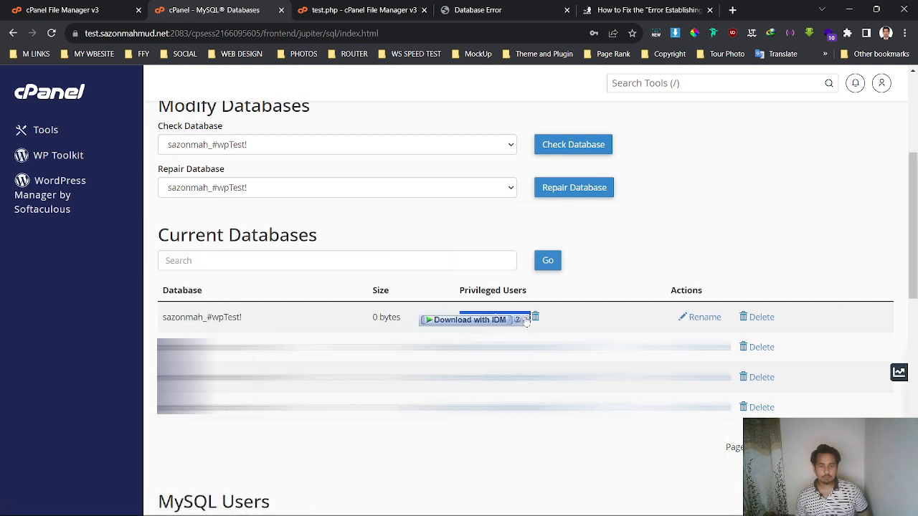
right_click(495, 319)
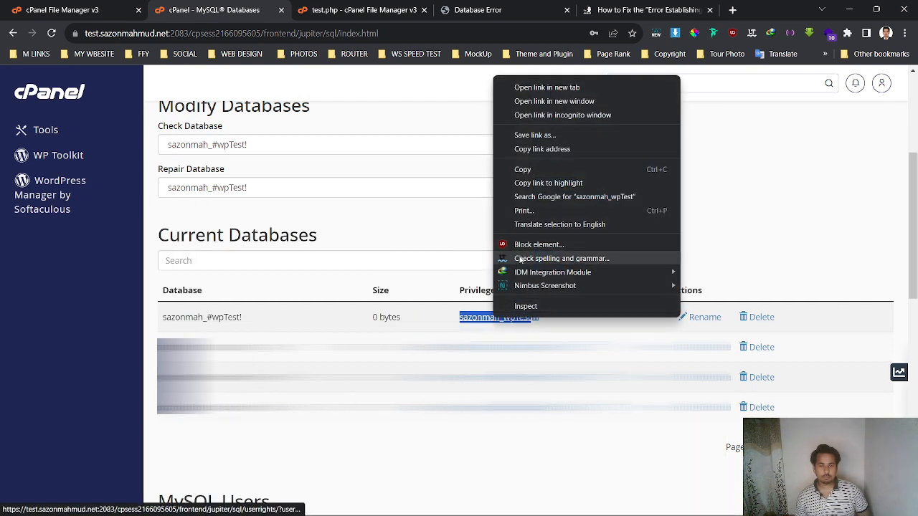
click(523, 170)
click(498, 14)
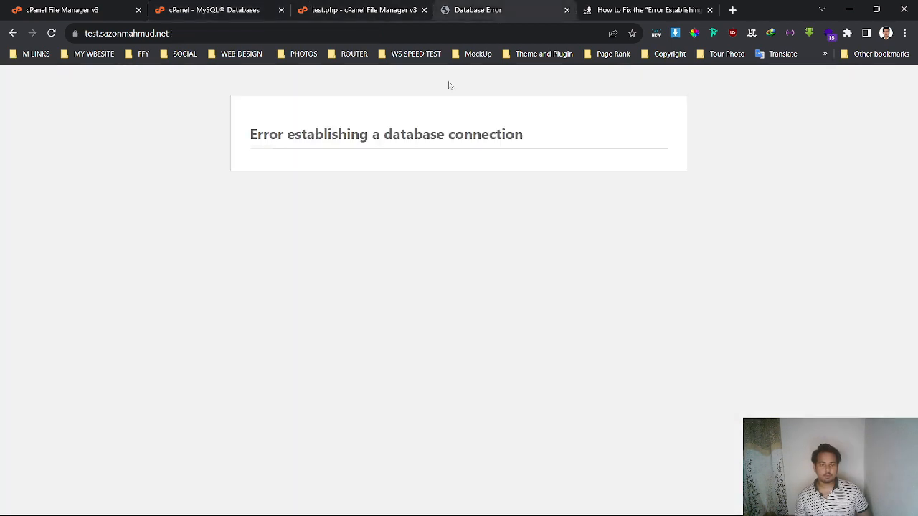
click(328, 7)
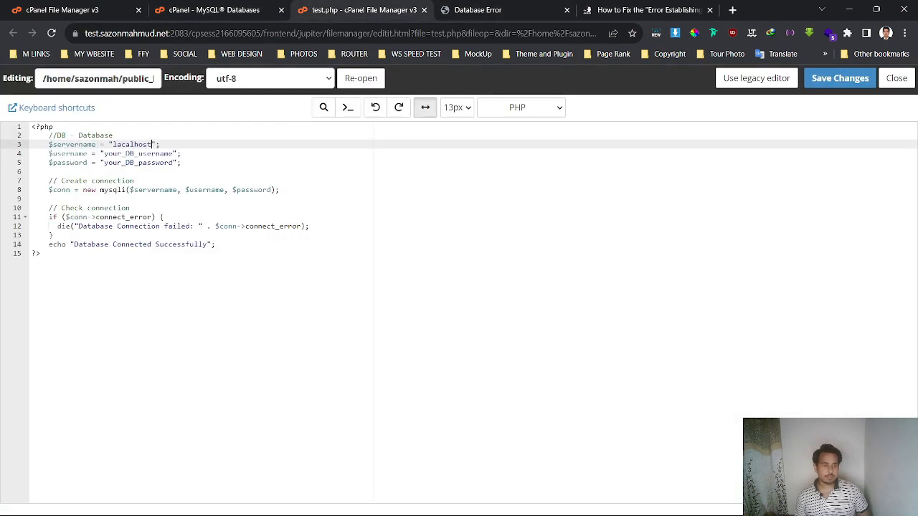
double_click(141, 153)
key(ctrl+v)
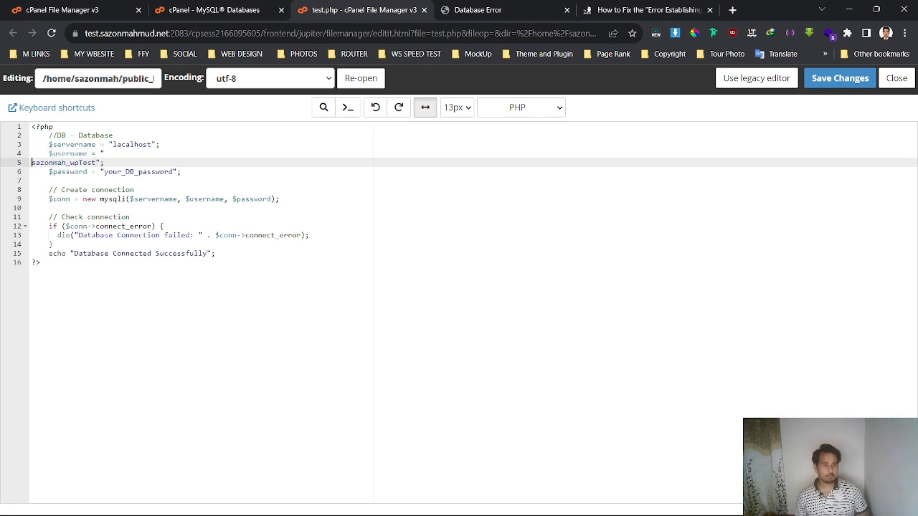
key(BackSpace)
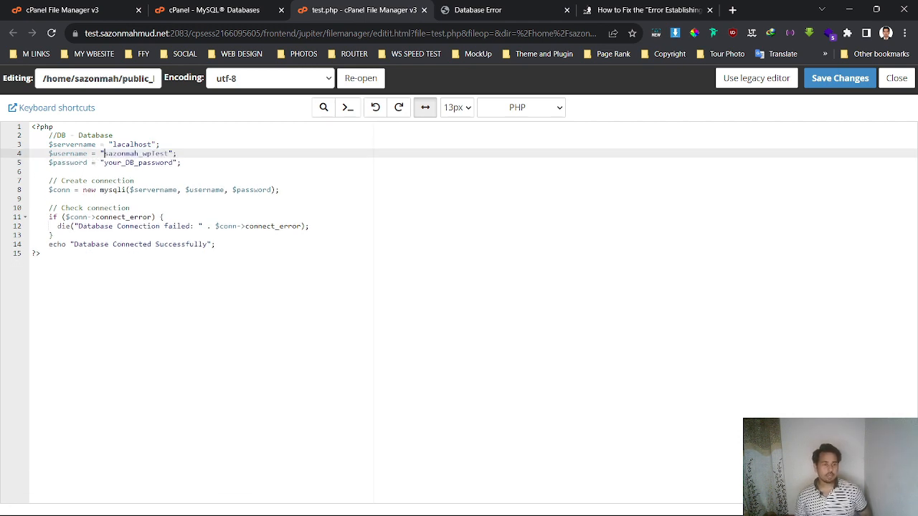
key(Down)
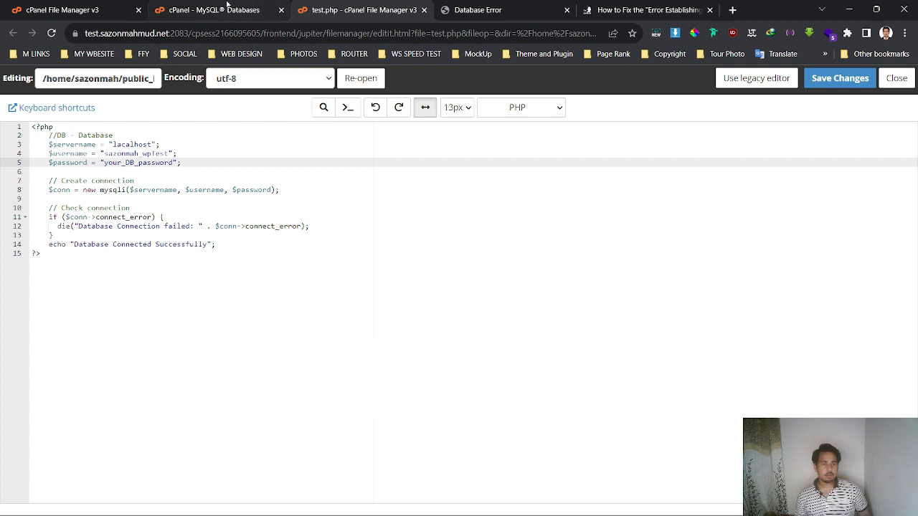
Open wp-config.php from the site folder in File Manager for editing and check its database name, user, password and host definitions.
click(188, 10)
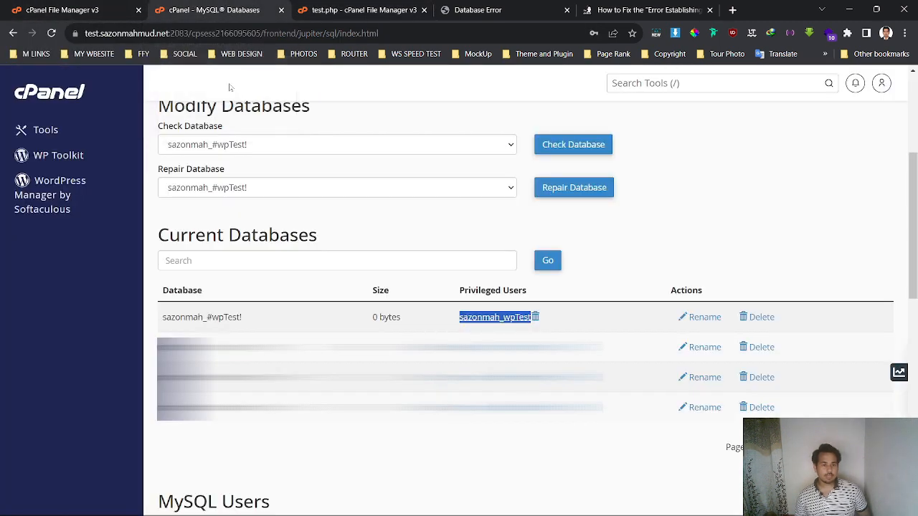
click(61, 10)
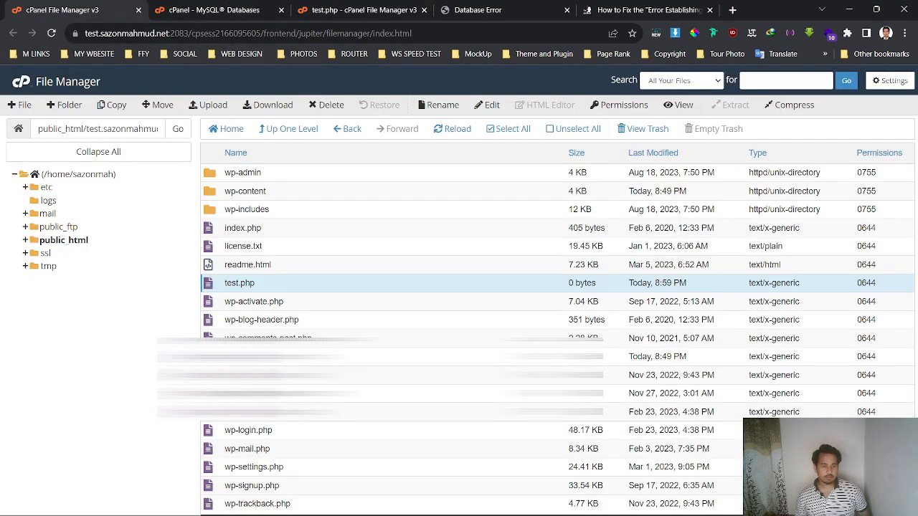
click(276, 359)
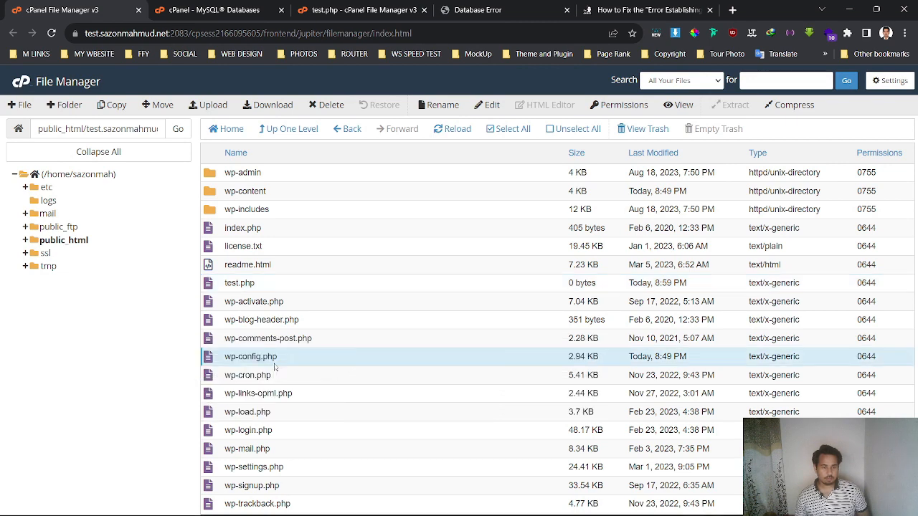
click(486, 109)
click(567, 384)
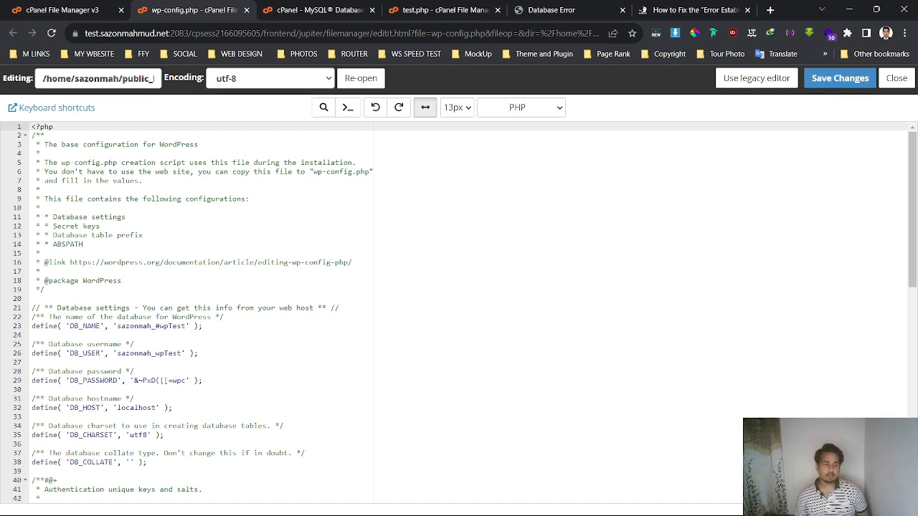
scroll(459, 315, down, 1)
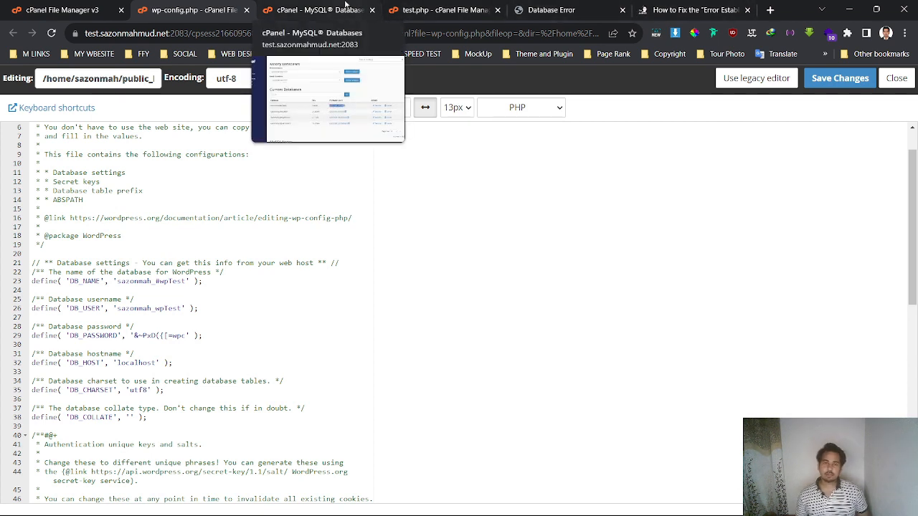
scroll(459, 316, up, 1)
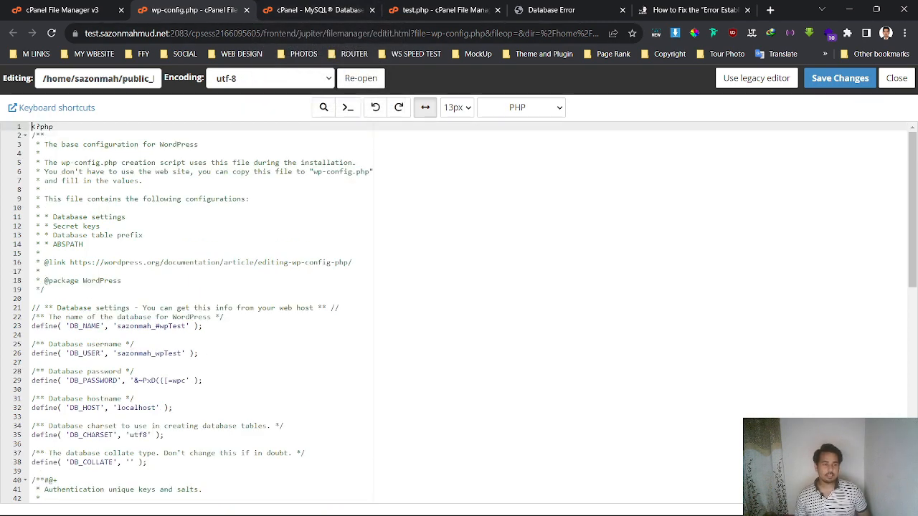
Return to MySQL Databases and open the password change page for the wpTest database user.
click(62, 10)
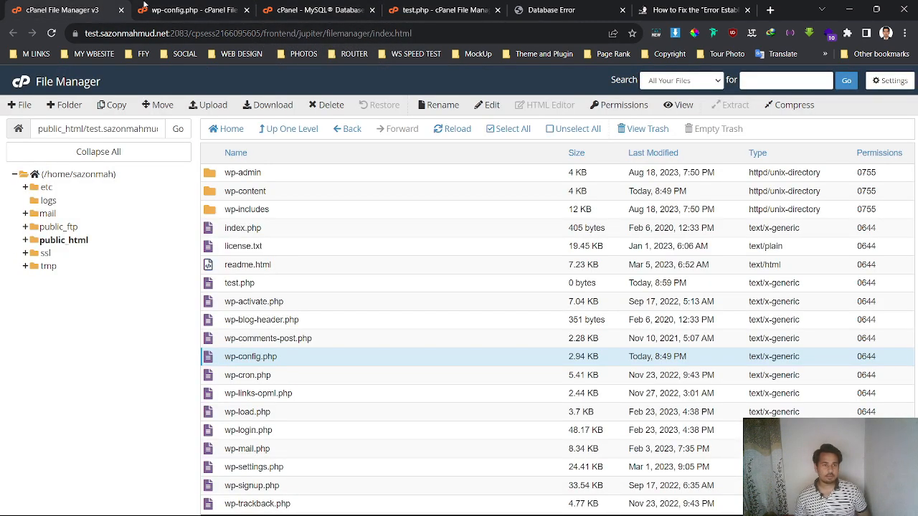
click(324, 10)
scroll(523, 301, down, 1)
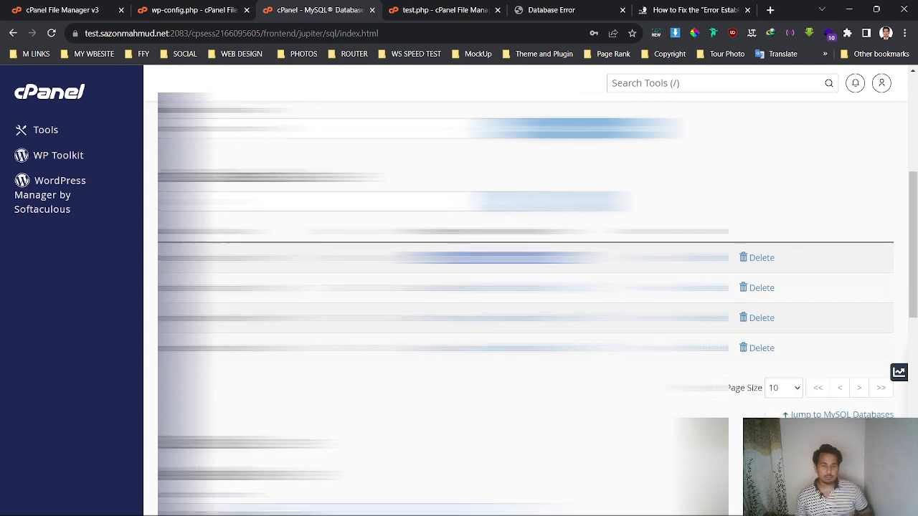
scroll(523, 301, down, 6)
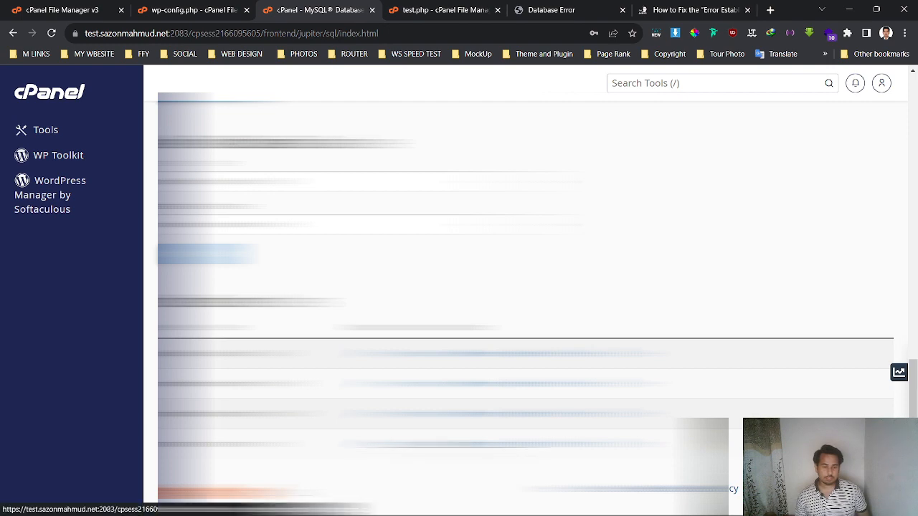
click(462, 450)
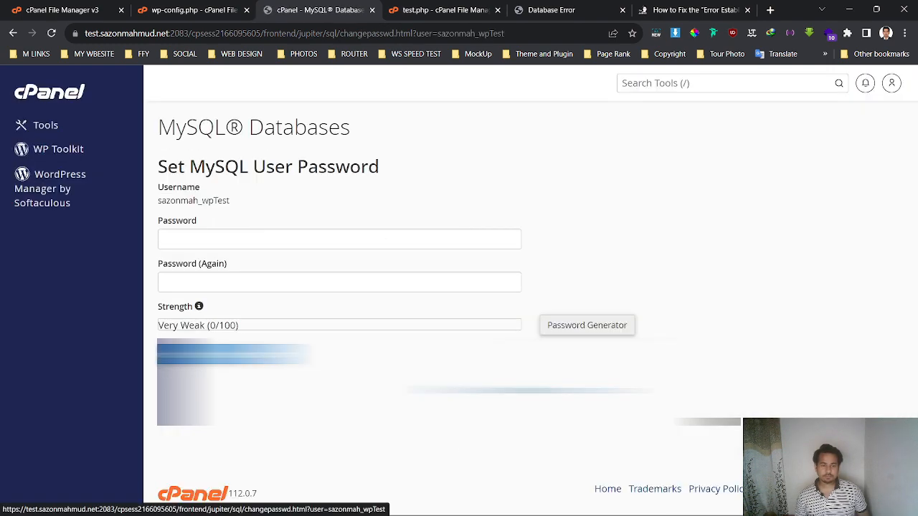
Generate a random password with the Password Generator, copy it and dismiss the generator.
click(593, 334)
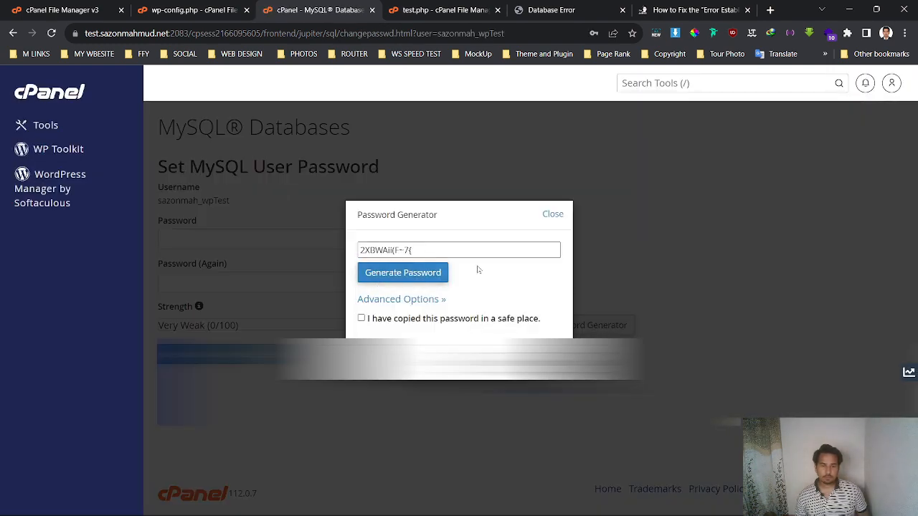
click(413, 251)
drag(413, 250, 322, 237)
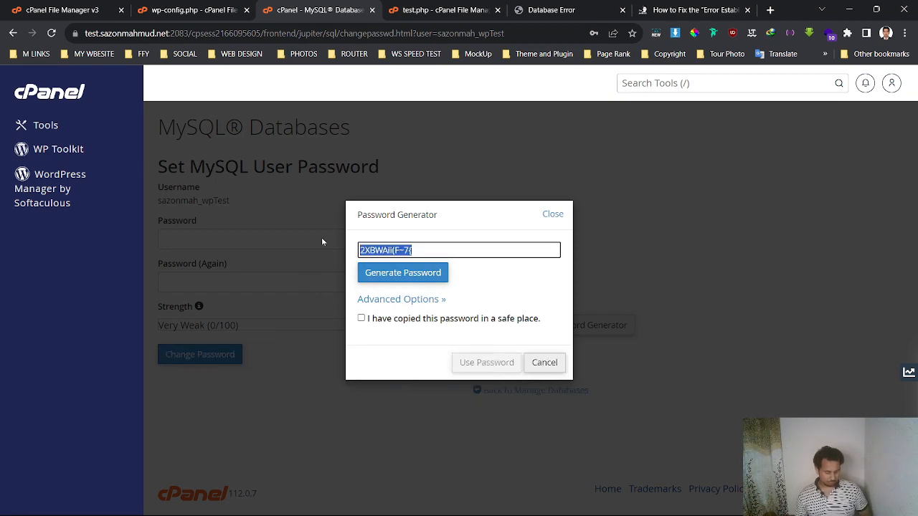
click(552, 365)
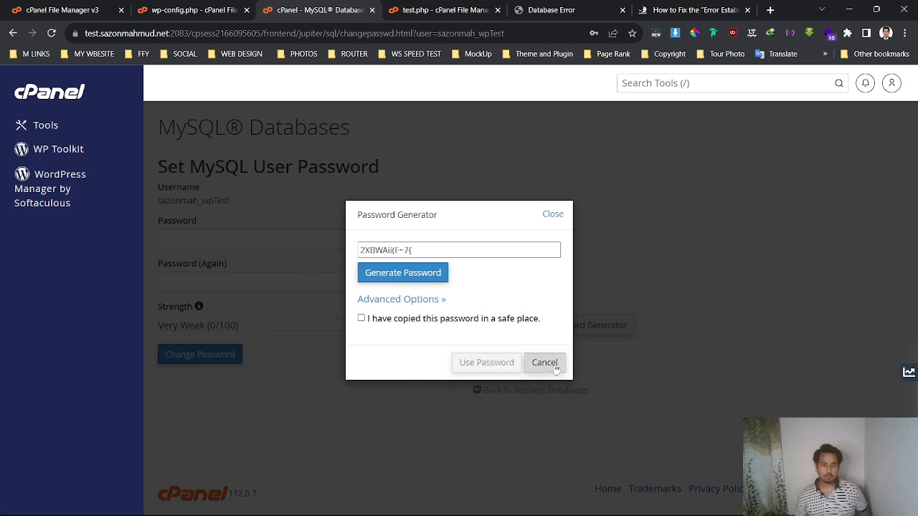
Paste the copied password into both password fields, change the database user's password and decline updating the browser's saved login.
click(228, 239)
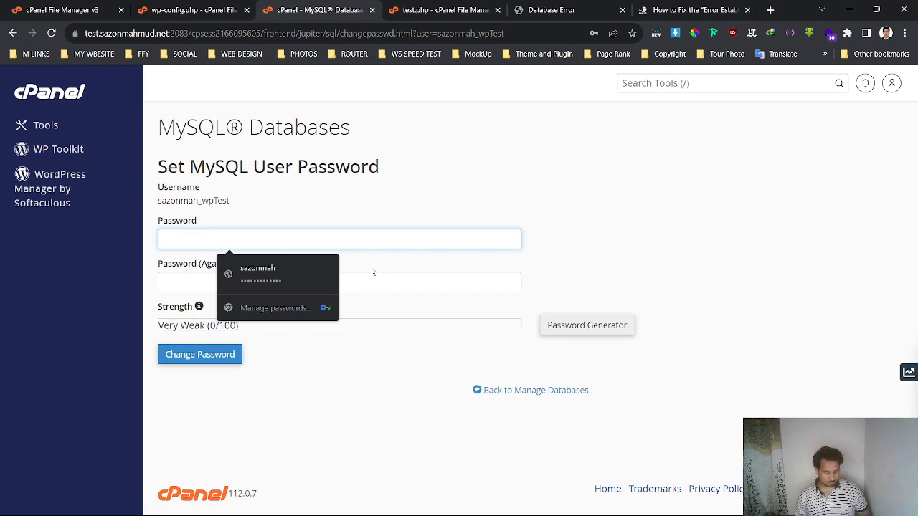
key(ctrl+v)
click(230, 282)
key(ctrl+v)
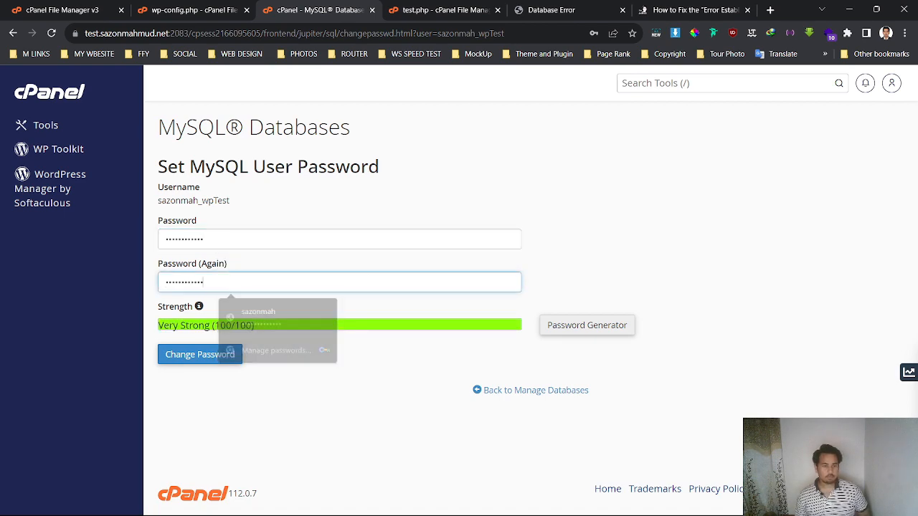
click(224, 355)
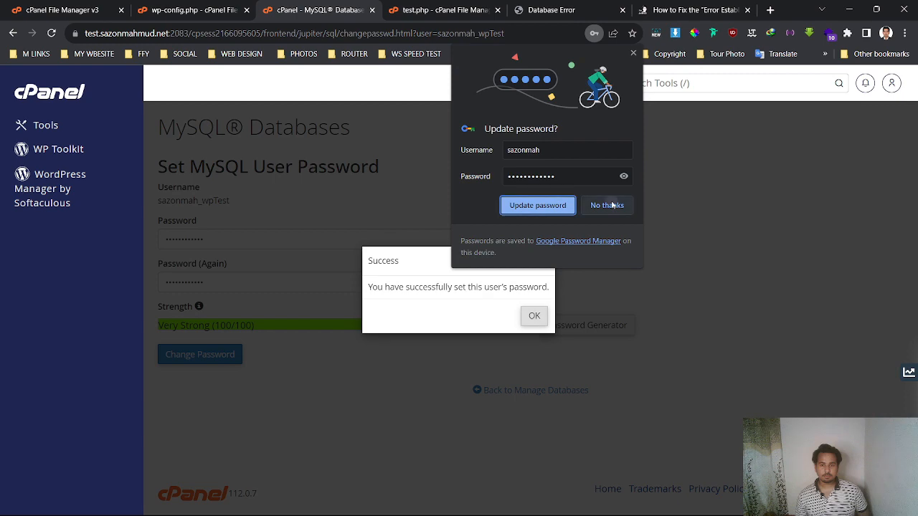
click(606, 205)
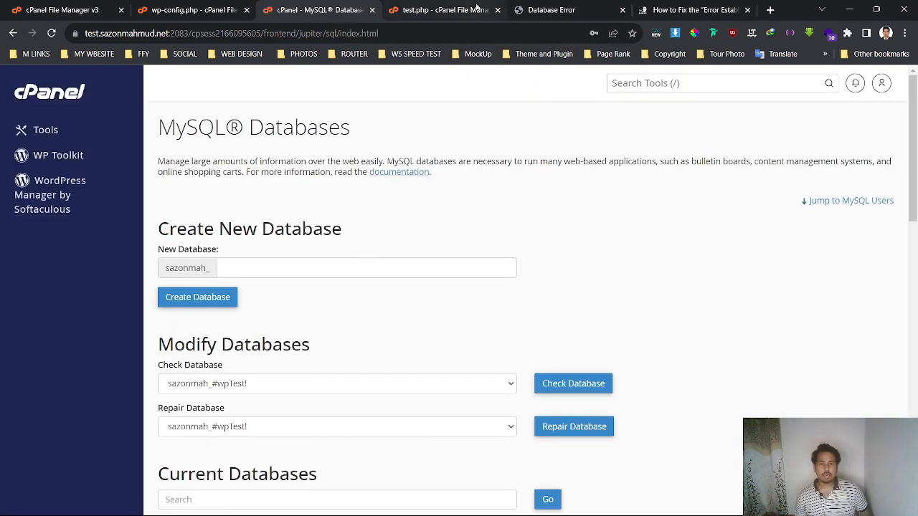
Replace the $password placeholder in test.php with the copied database password.
click(435, 8)
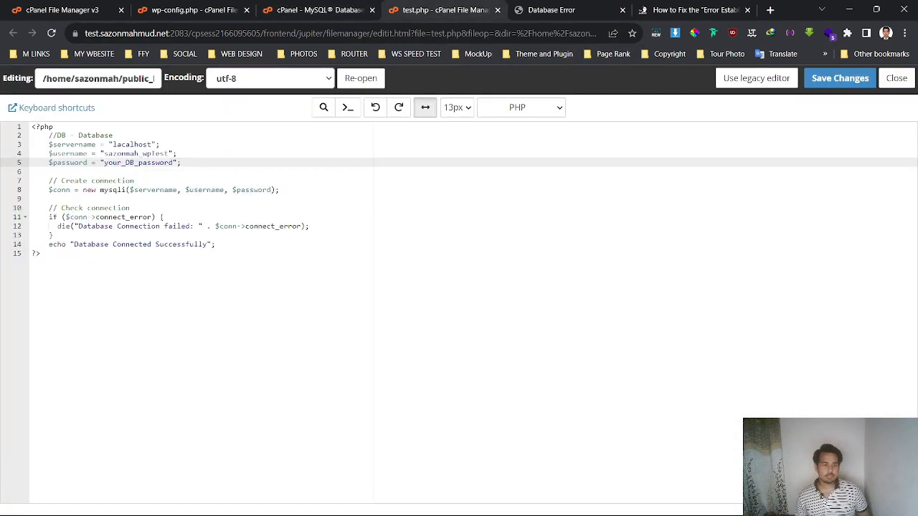
double_click(126, 163)
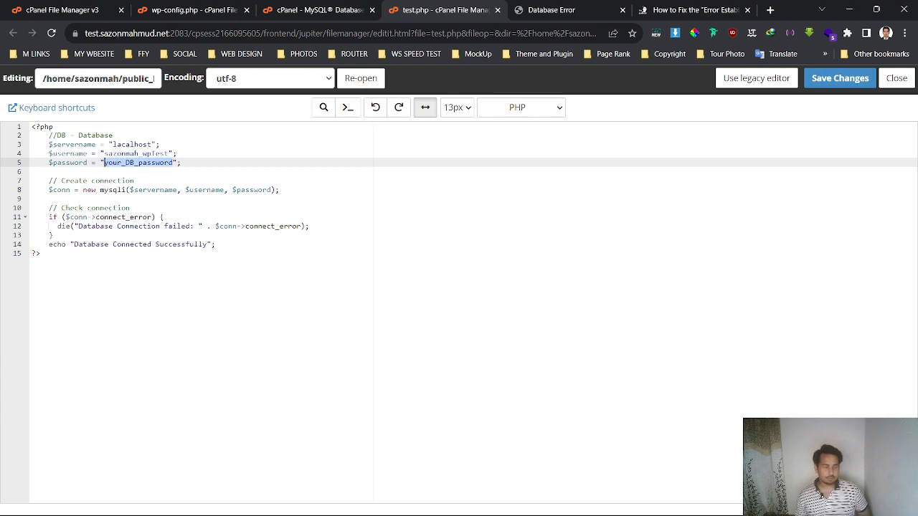
key(ctrl+v)
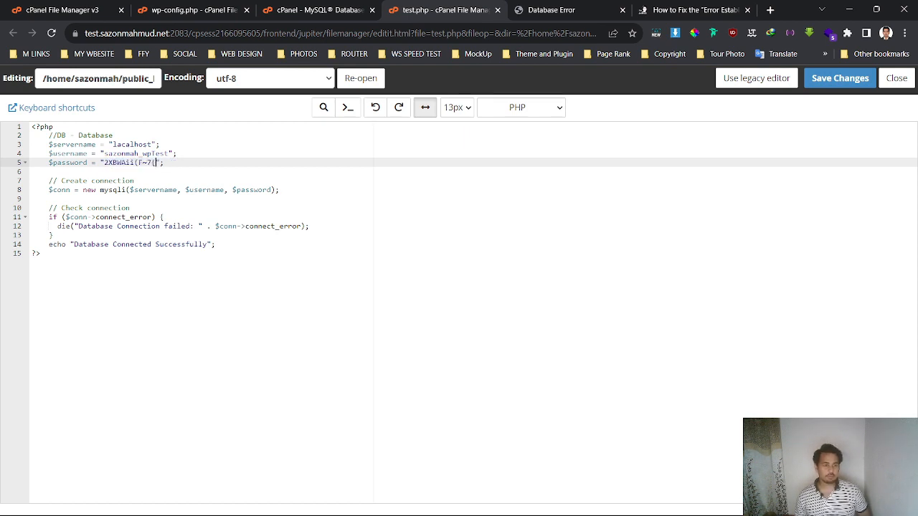
Replace the DB_PASSWORD value in wp-config.php with the copied database password and save the file.
click(303, 9)
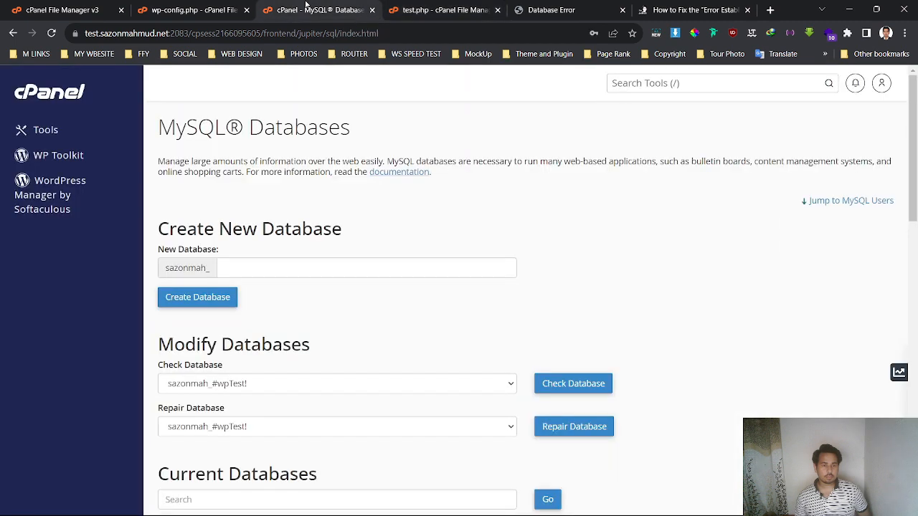
click(190, 9)
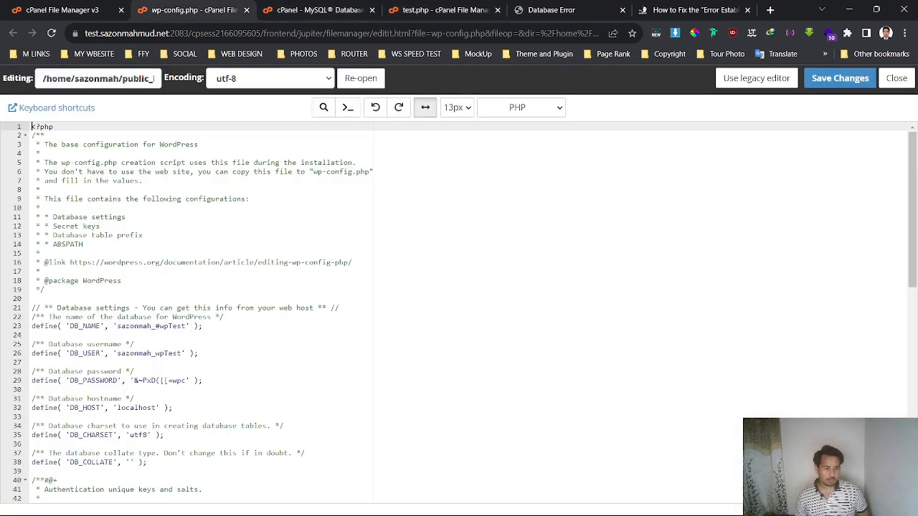
drag(188, 381, 134, 380)
key(ctrl+v)
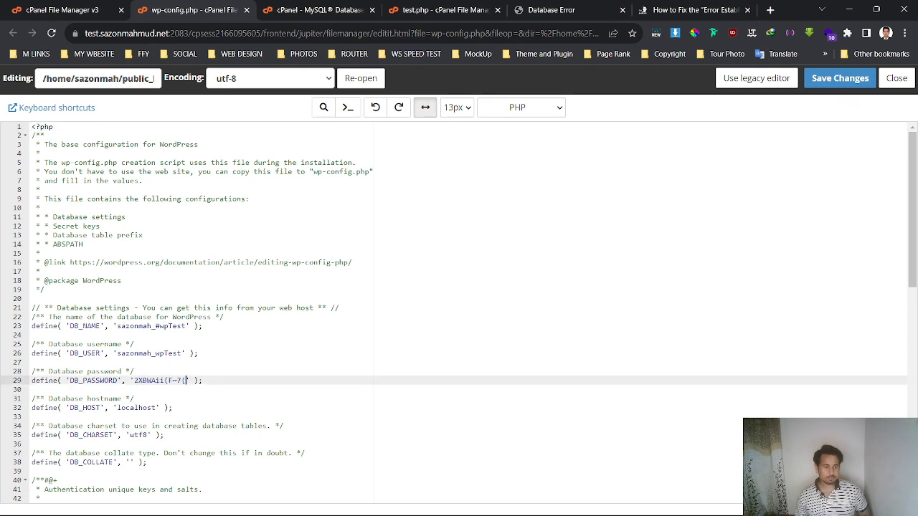
click(134, 371)
click(835, 84)
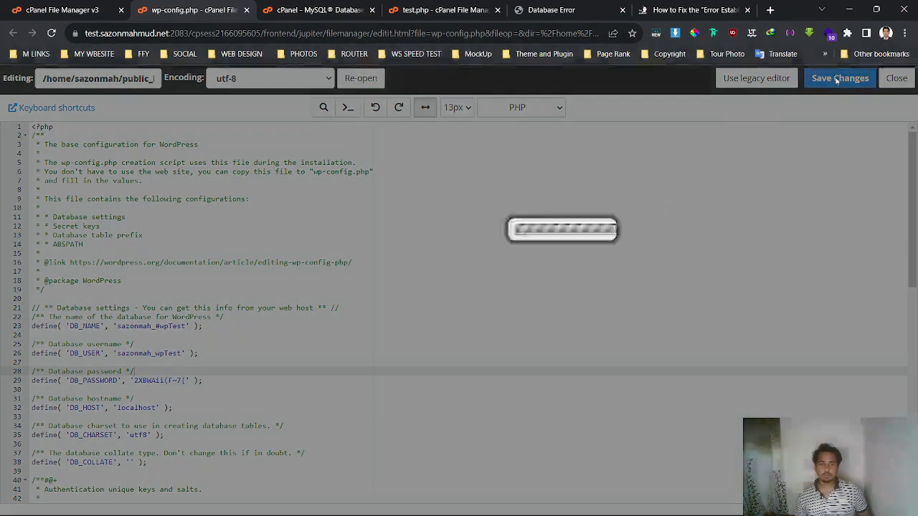
Save test.php and reload the WordPress site in the Database Error tab.
click(468, 8)
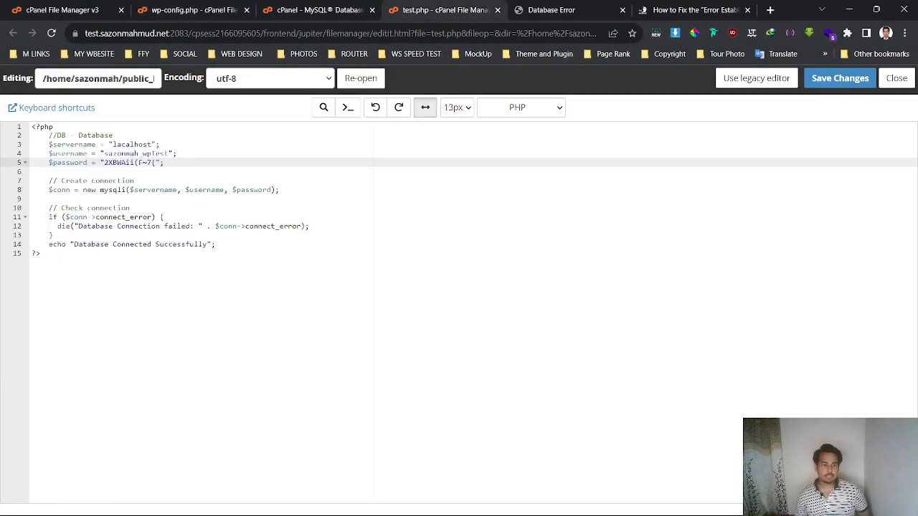
click(845, 80)
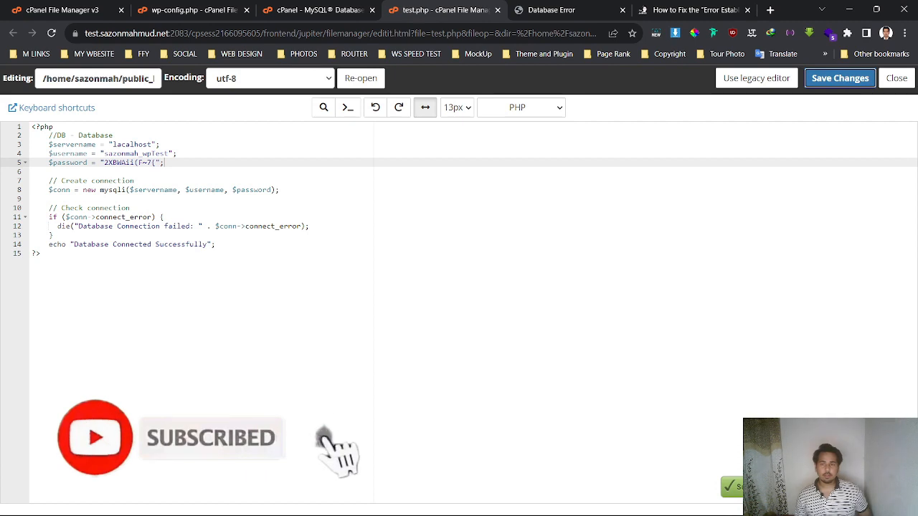
click(563, 9)
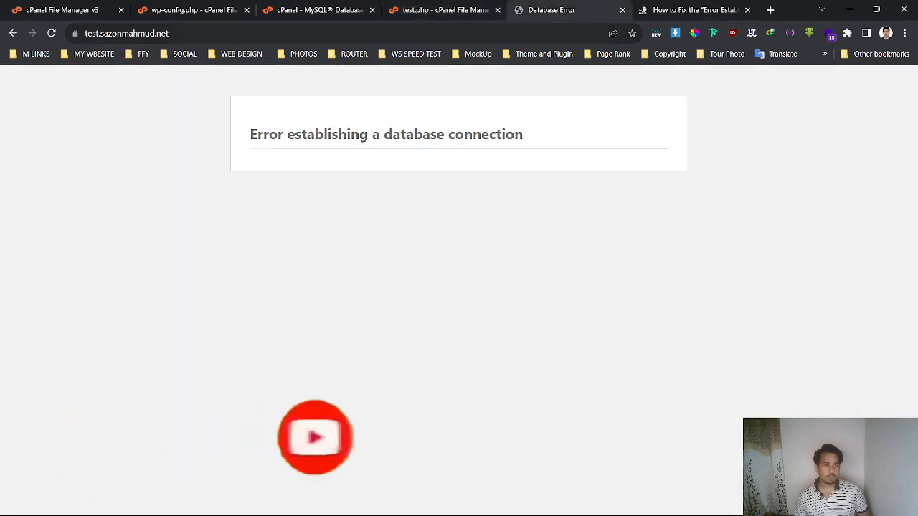
click(55, 37)
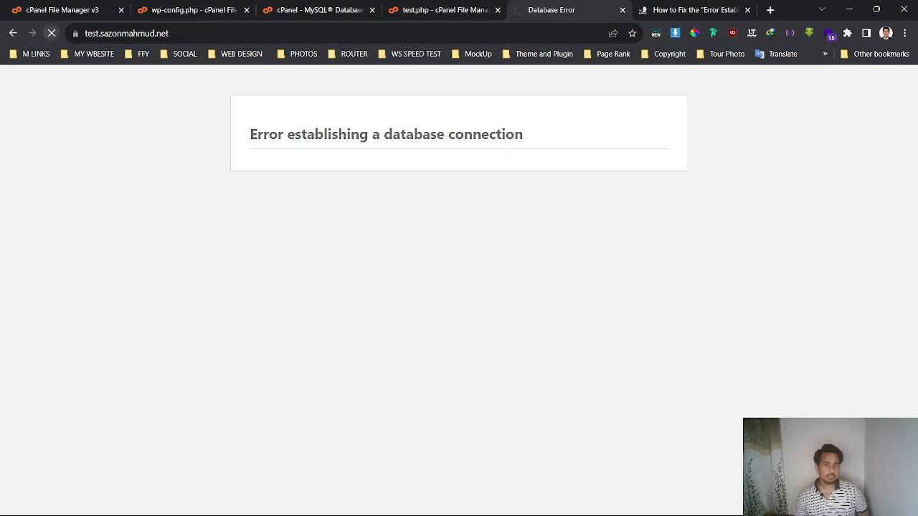
Append /test.php to the site's address and load the script to test the database connection.
click(151, 33)
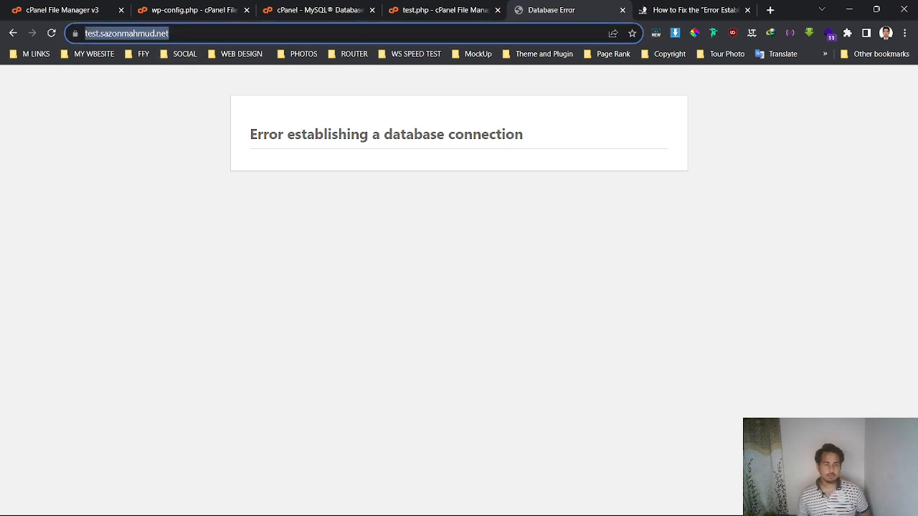
key(Right)
text(/)
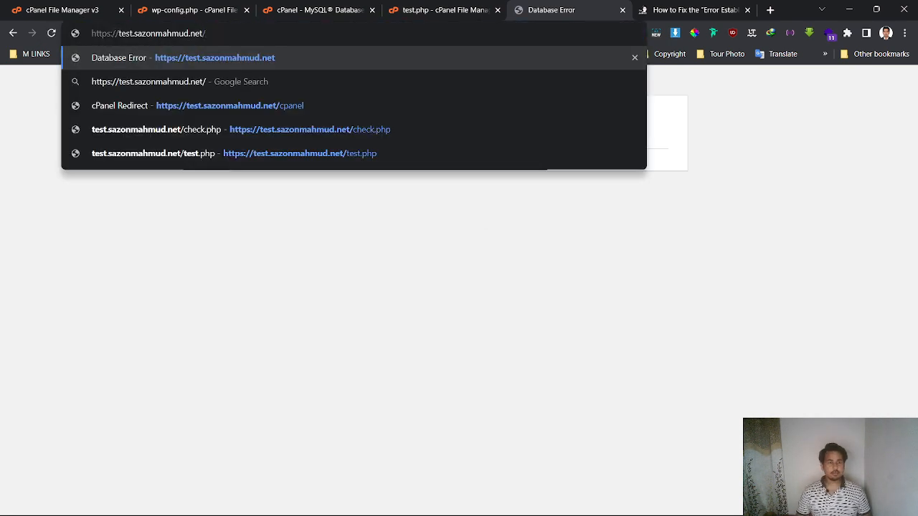
text(test.)
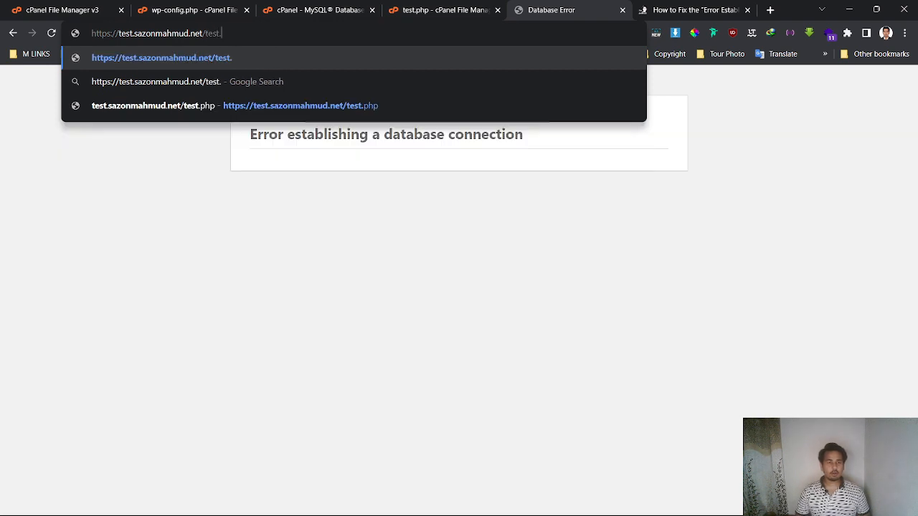
text(php)
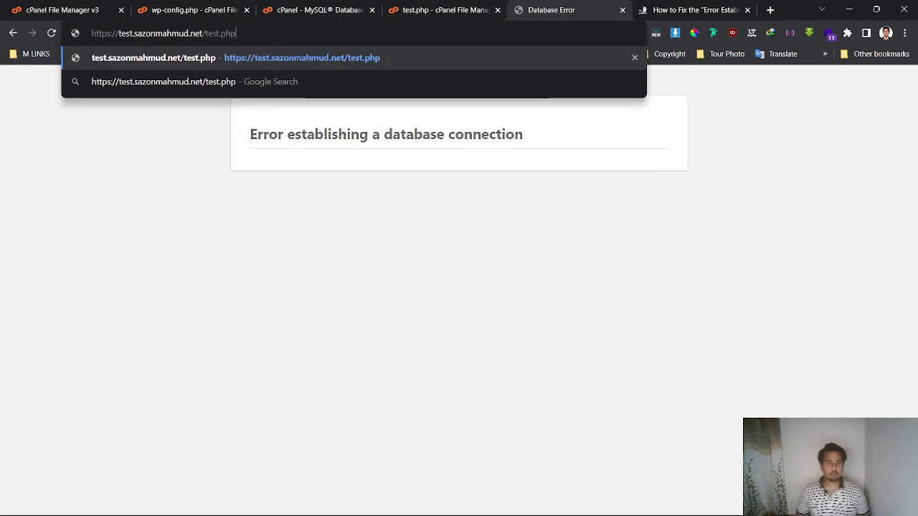
key(Return)
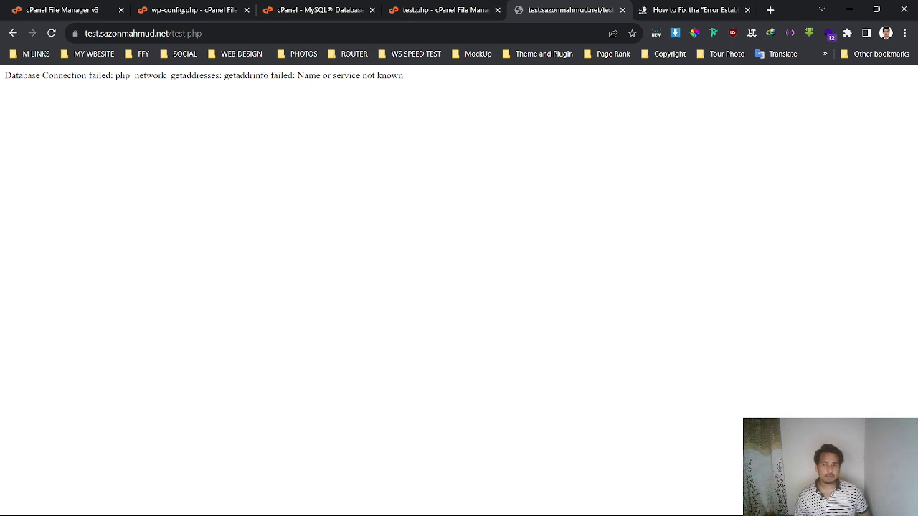
Look up the getaddrinfo "Name or service not known" error in the blog article on fixing the database connection.
click(668, 10)
scroll(434, 308, up, 6)
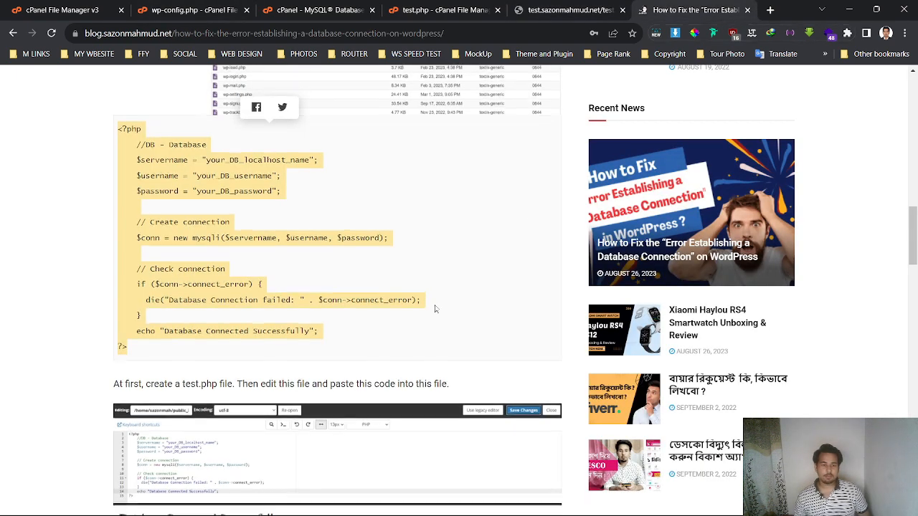
scroll(436, 309, down, 2)
scroll(300, 294, up, 3)
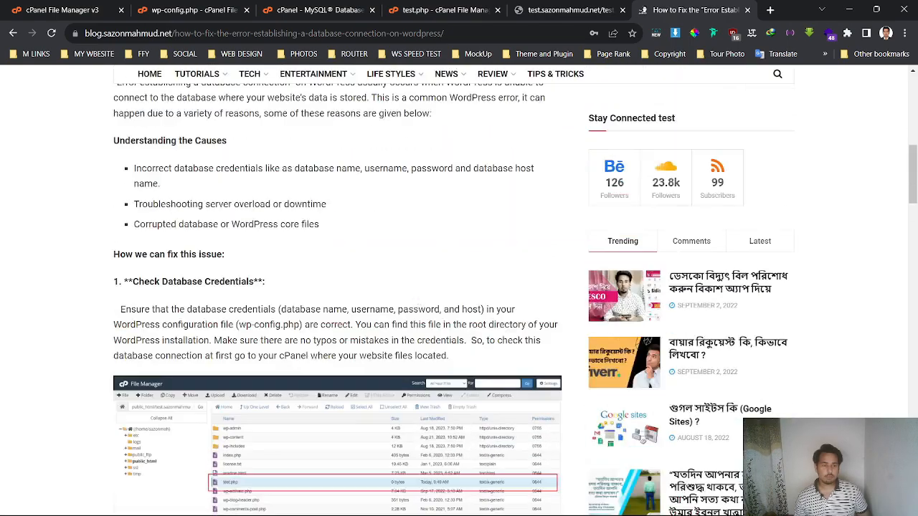
scroll(302, 269, down, 2)
scroll(303, 269, down, 7)
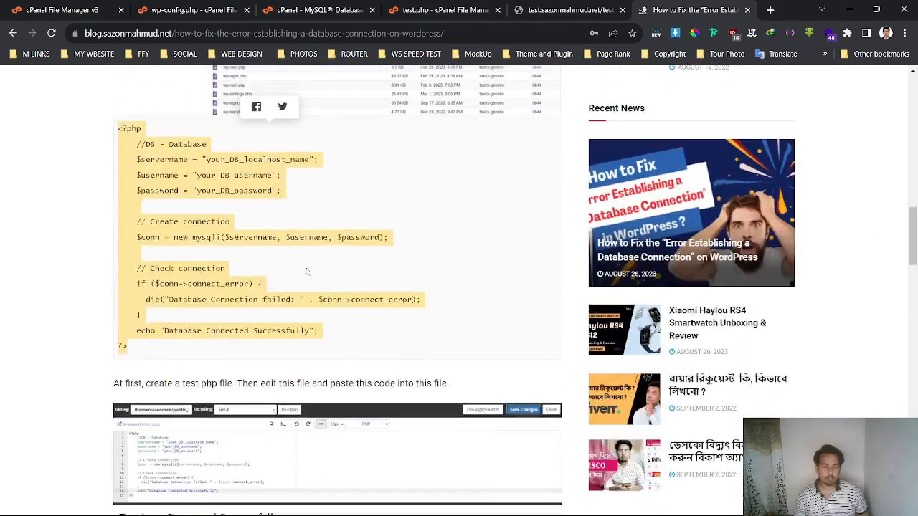
scroll(416, 337, down, 4)
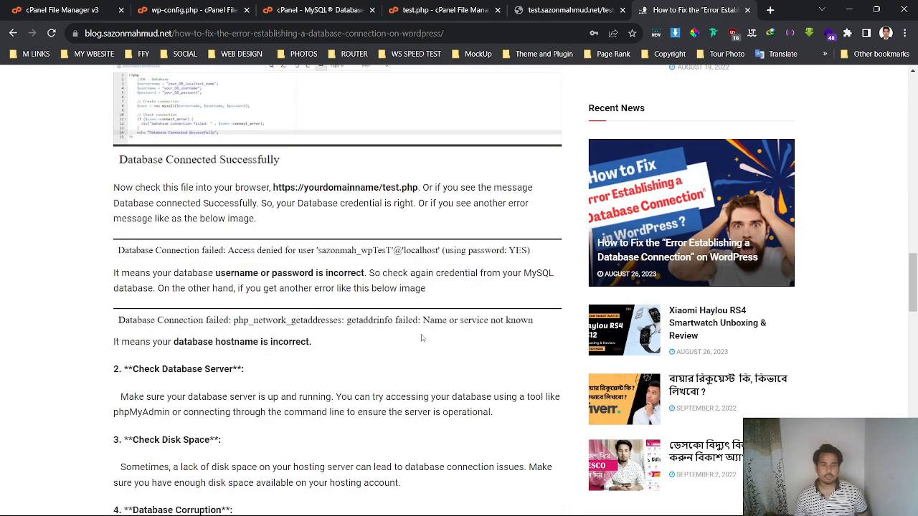
scroll(350, 305, up, 1)
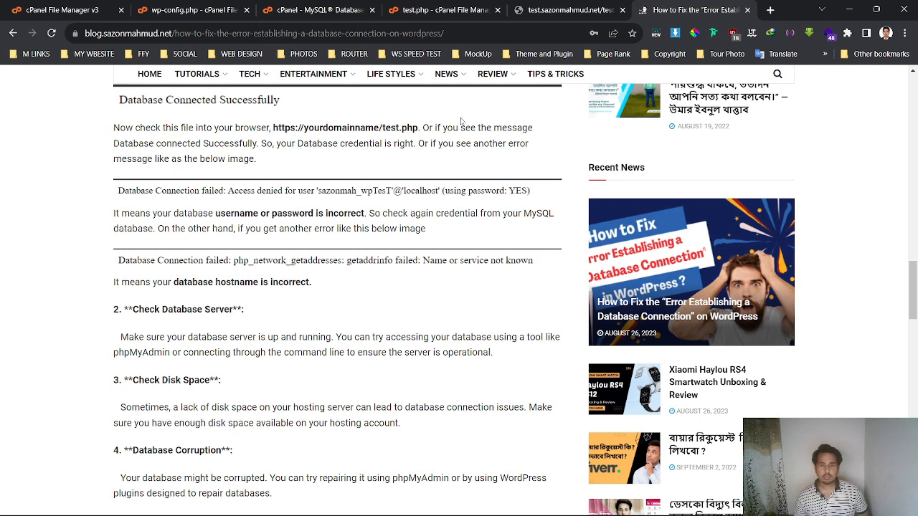
Correct the $servername value in test.php to localhost, save the file and reload the test script in the browser.
click(562, 10)
click(438, 10)
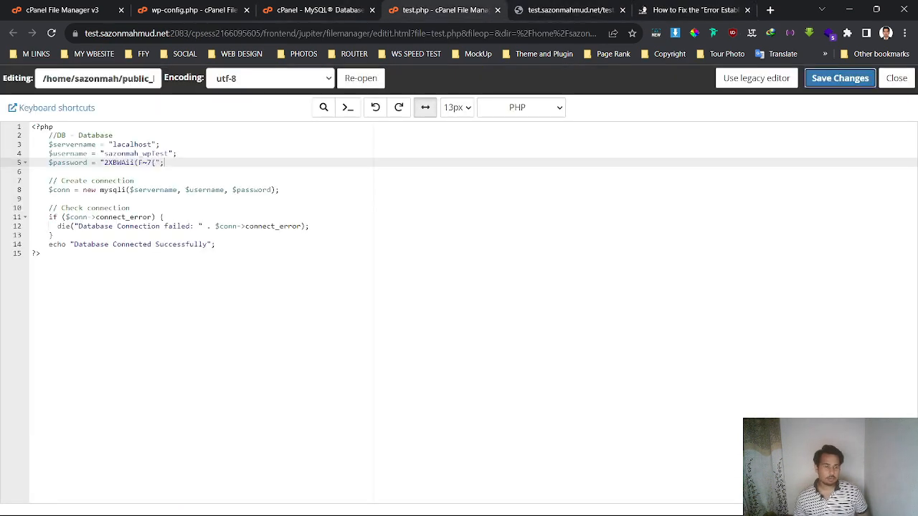
click(126, 144)
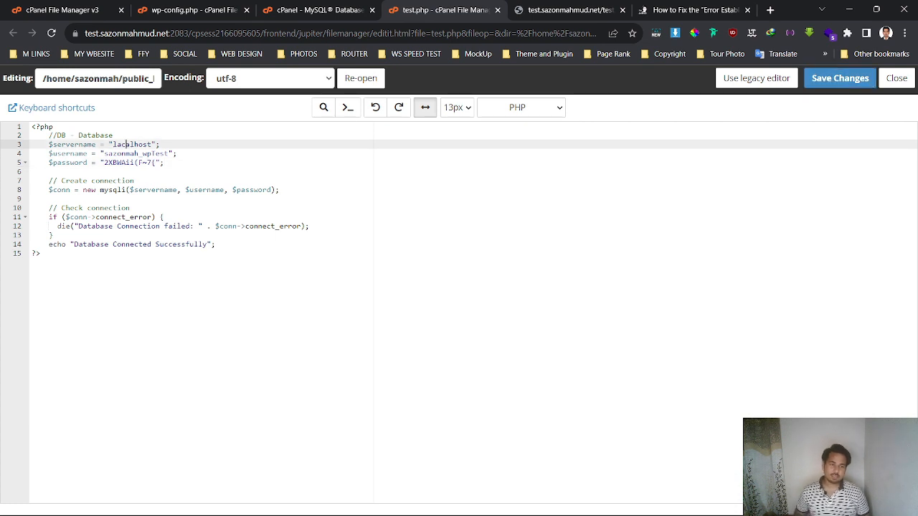
key(BackSpace)
text(o)
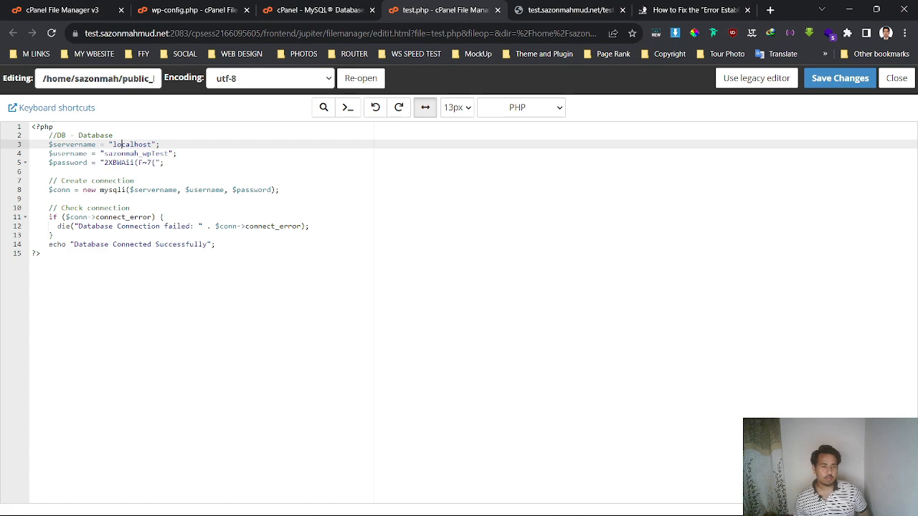
click(831, 77)
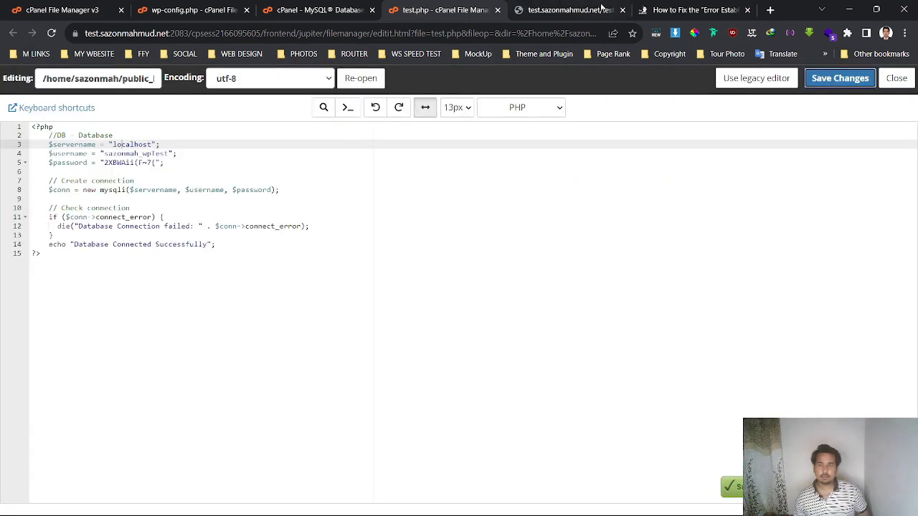
click(589, 11)
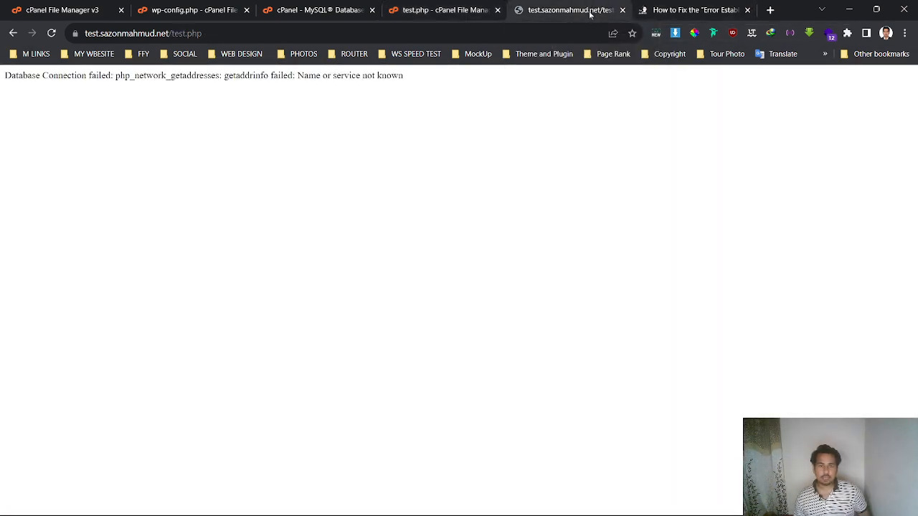
click(51, 33)
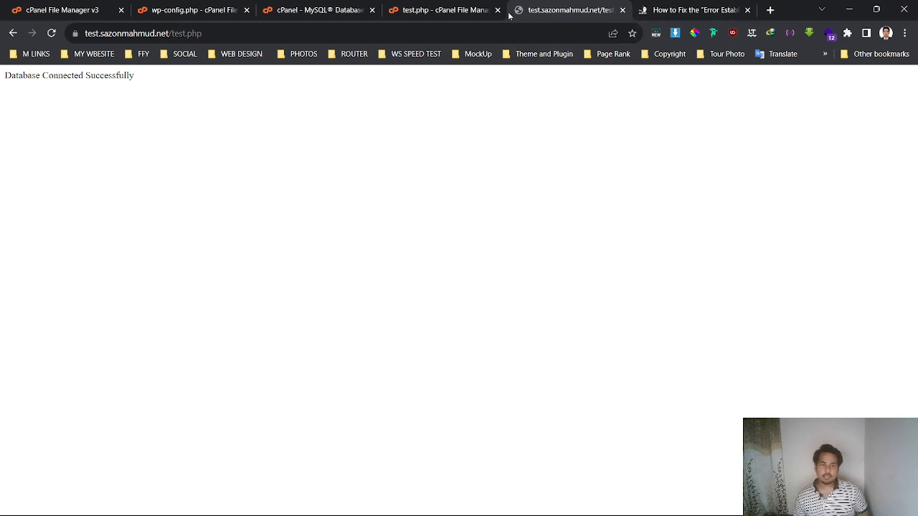
Review the database settings in wp-config.php alongside test.php, its browser output and the MySQL Databases page.
click(416, 9)
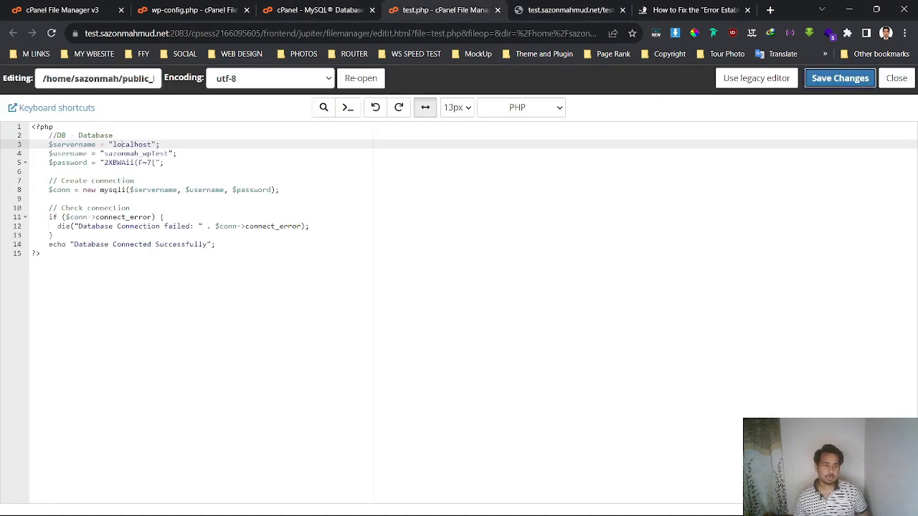
click(315, 10)
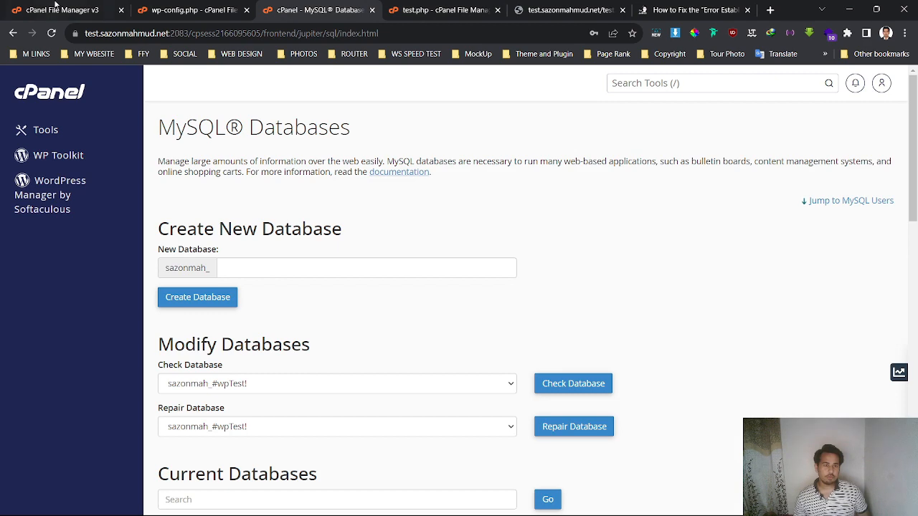
click(196, 12)
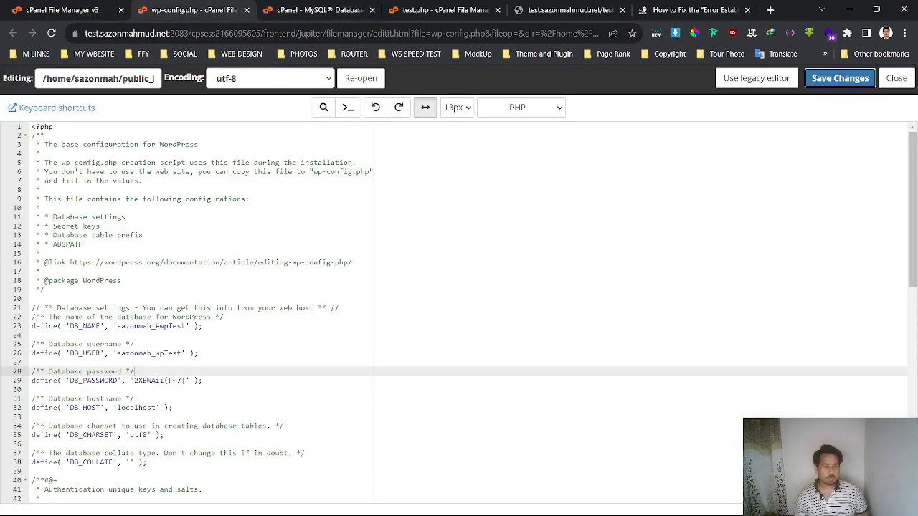
scroll(459, 312, down, 1)
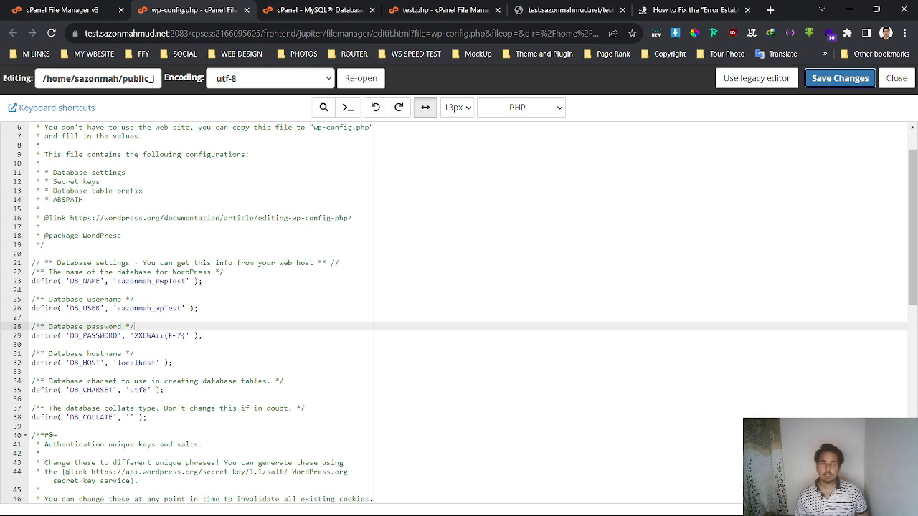
click(425, 5)
click(541, 7)
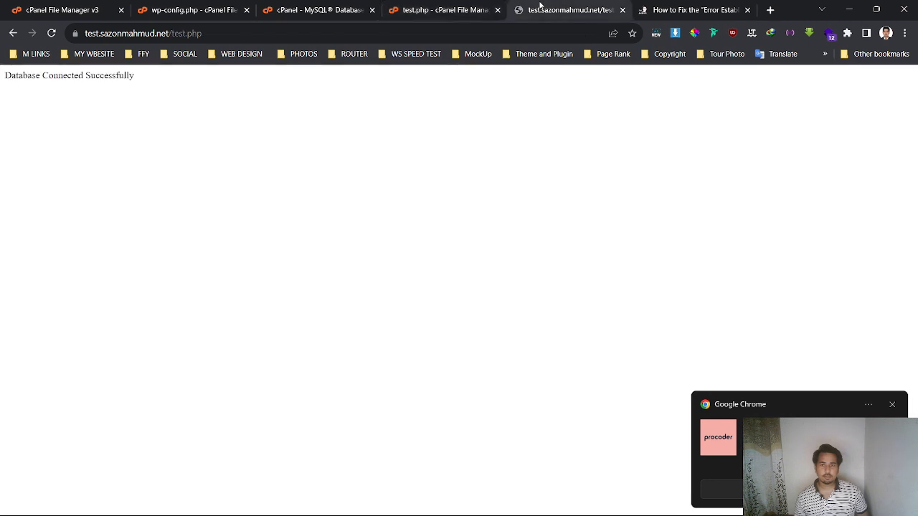
click(424, 7)
click(337, 15)
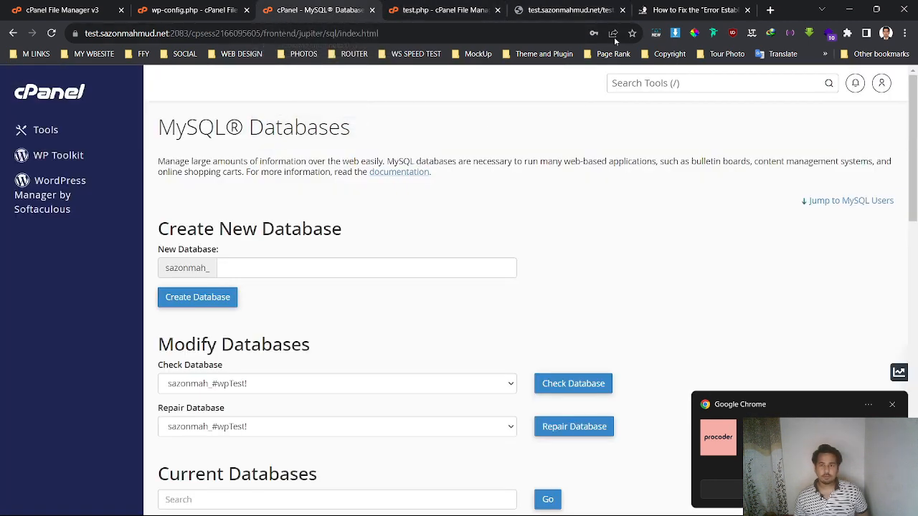
Remove test.php from the test script's address and load the WordPress site's home page.
click(574, 8)
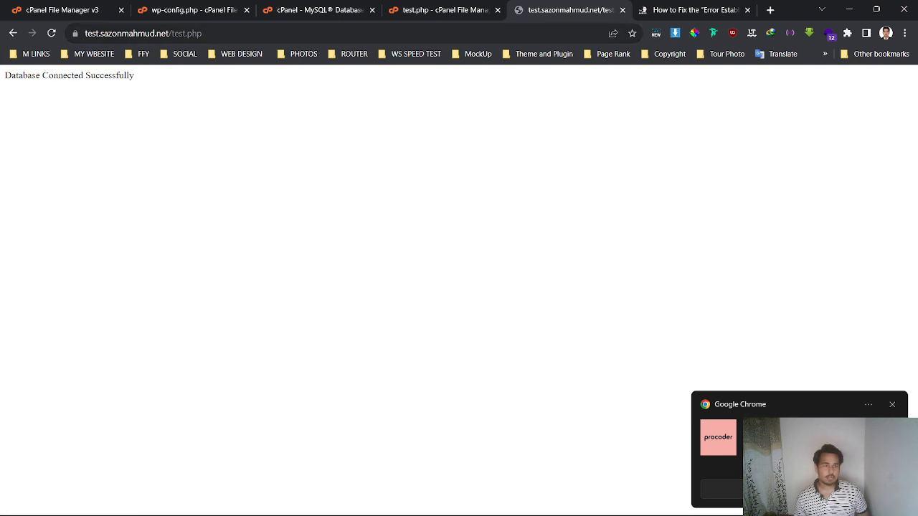
double_click(188, 33)
key(BackSpace)
key(Return)
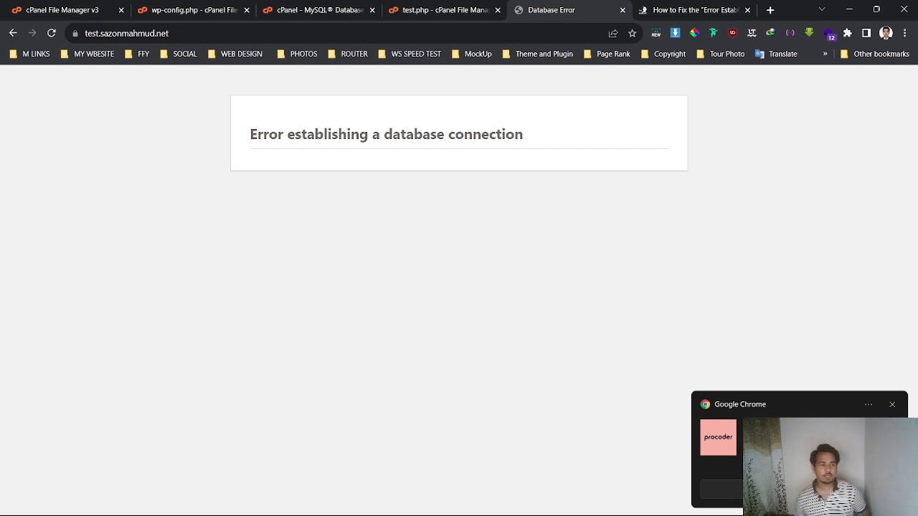
Open MySQL Databases from the cPanel tools in place of File Manager and go to the Current Databases list.
click(56, 7)
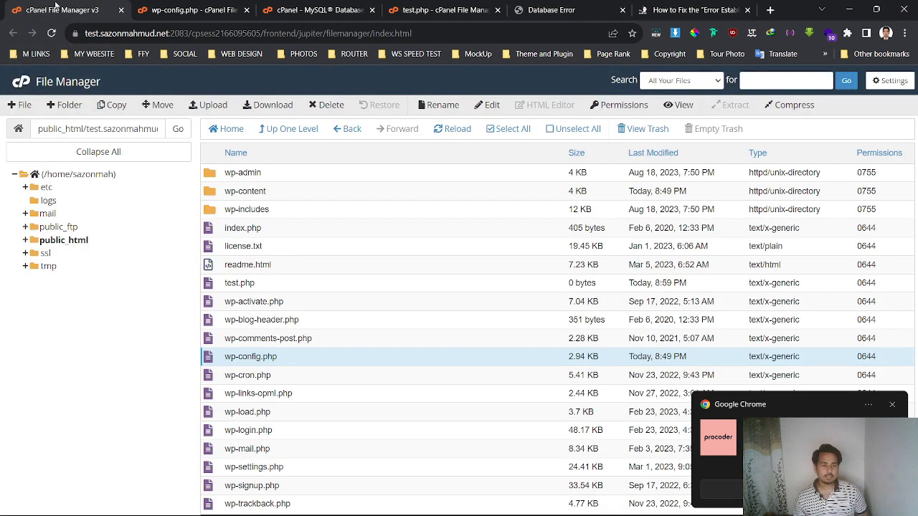
click(181, 7)
click(71, 10)
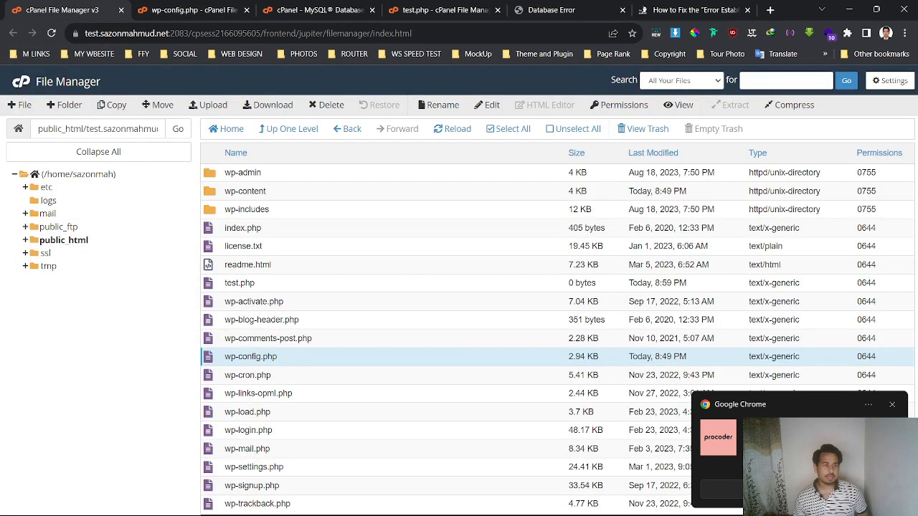
scroll(430, 345, down, 10)
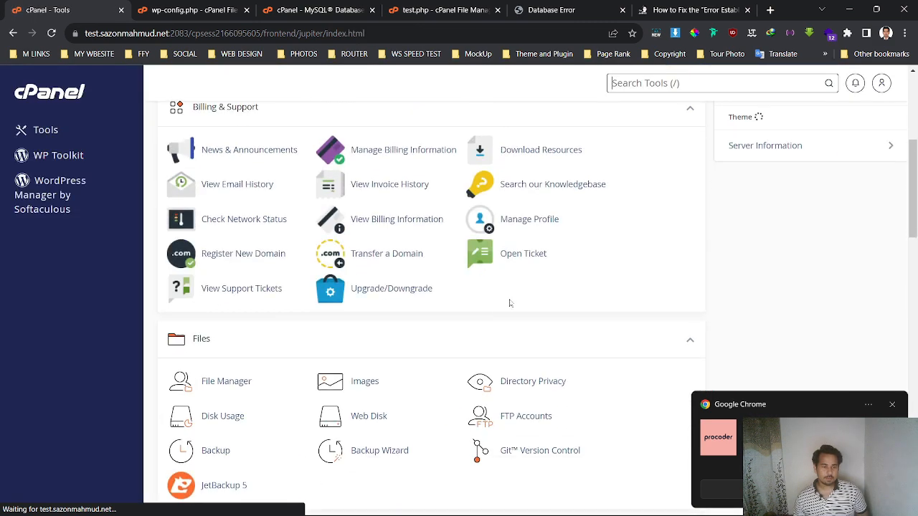
click(387, 280)
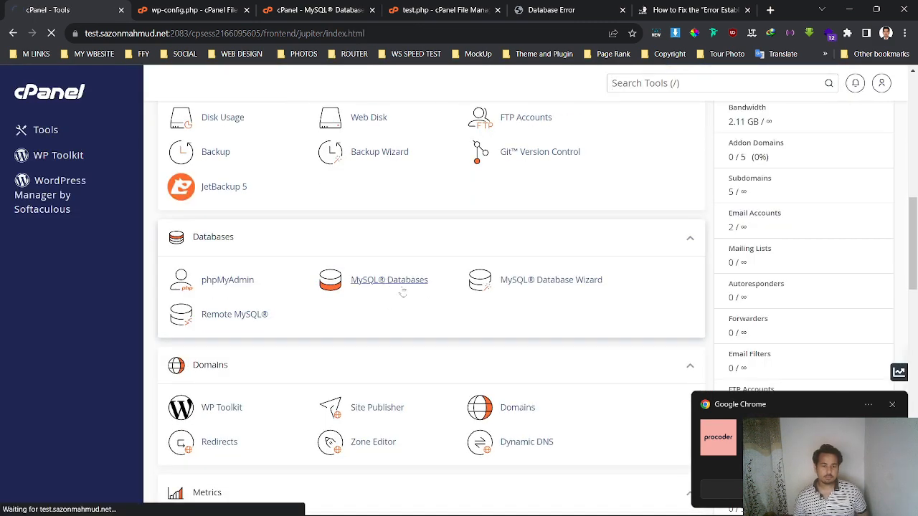
scroll(403, 293, down, 7)
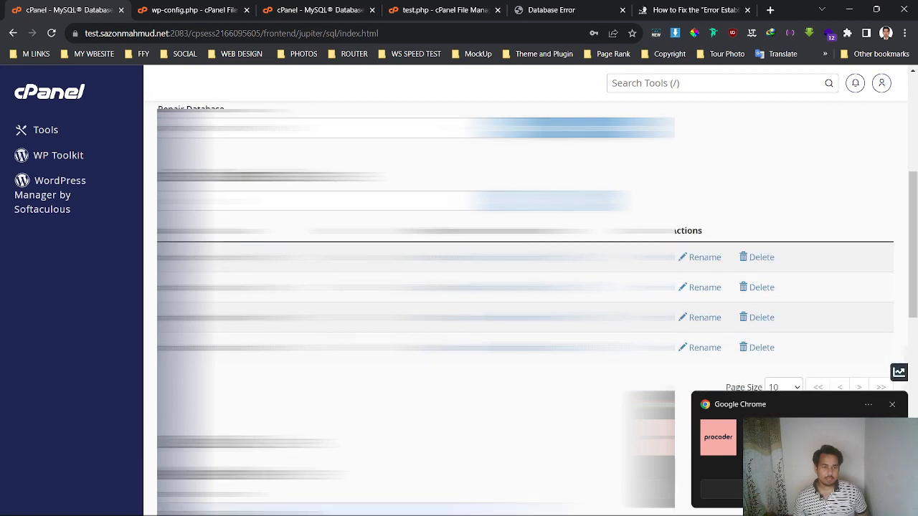
Copy the full database name ending in #wpTest! from the Current Databases list.
drag(242, 259, 156, 266)
click(249, 260)
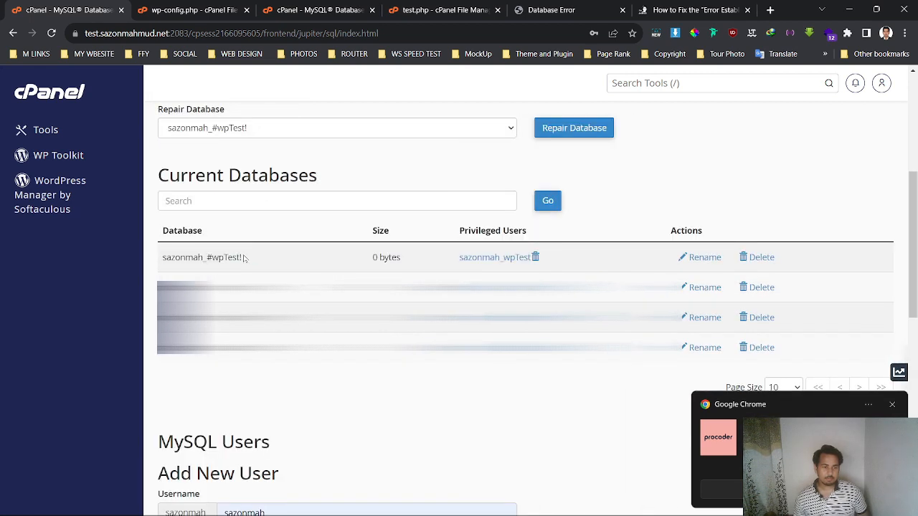
drag(246, 259, 159, 269)
right_click(192, 263)
click(201, 268)
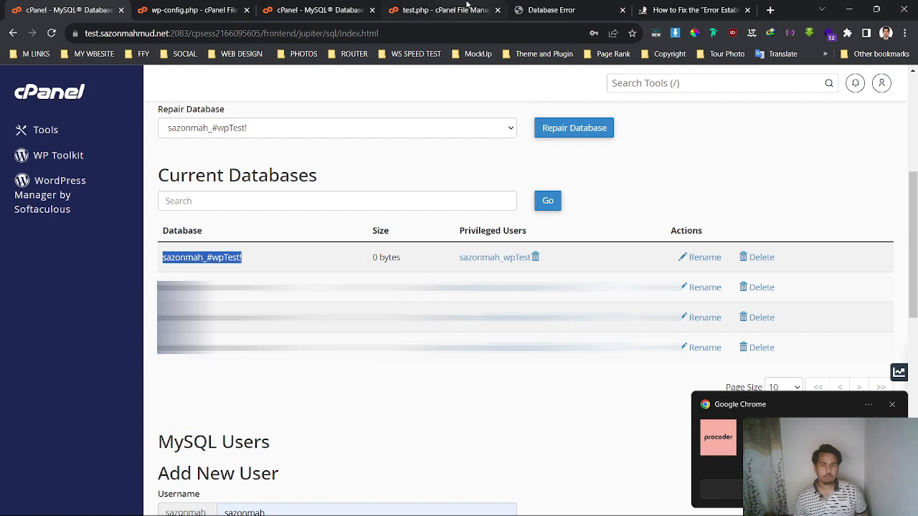
Close the test.php editor and return to the wp-config.php editor.
click(437, 9)
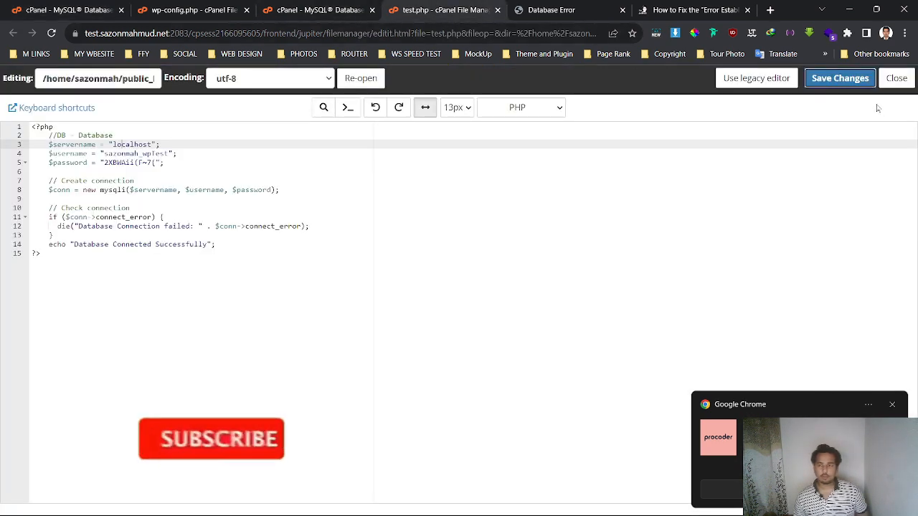
click(908, 82)
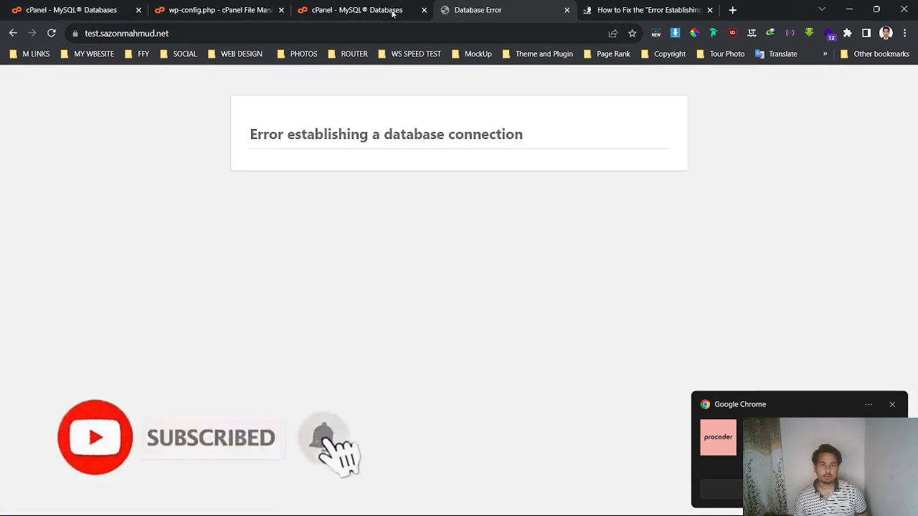
click(344, 10)
click(249, 5)
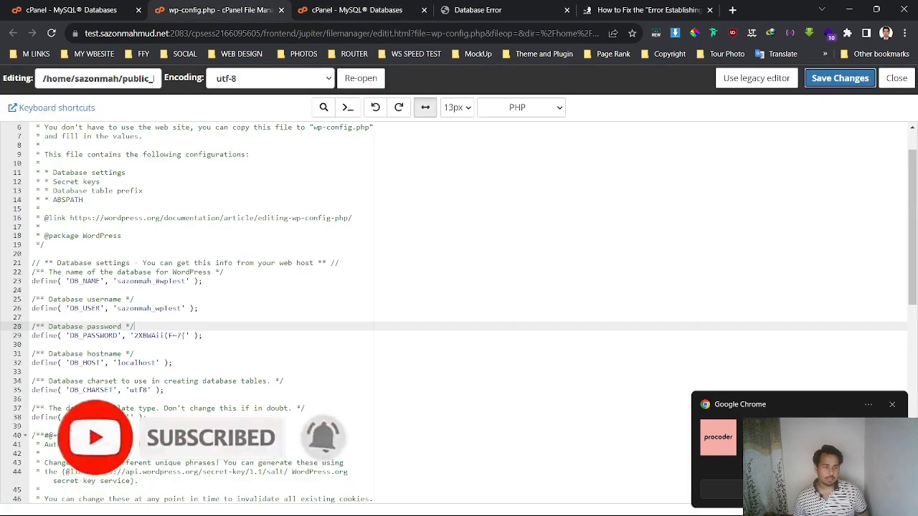
Replace the DB_NAME value in wp-config.php with the copied name ending in #wpTest!, save the file and reload the WordPress site.
double_click(136, 280)
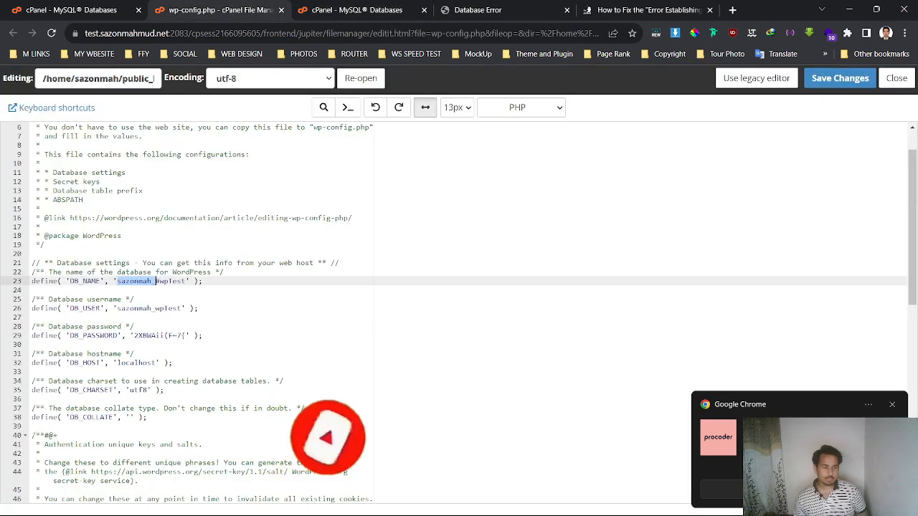
drag(186, 280, 117, 280)
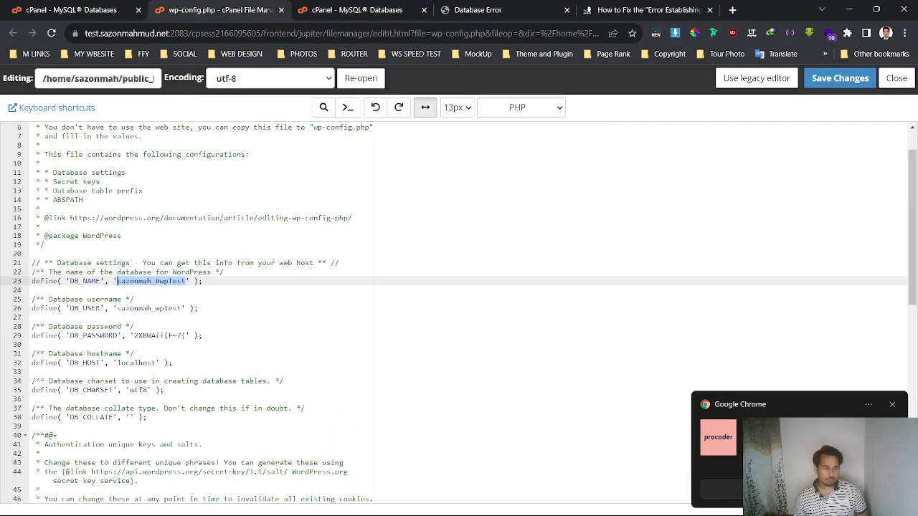
key(ctrl+v)
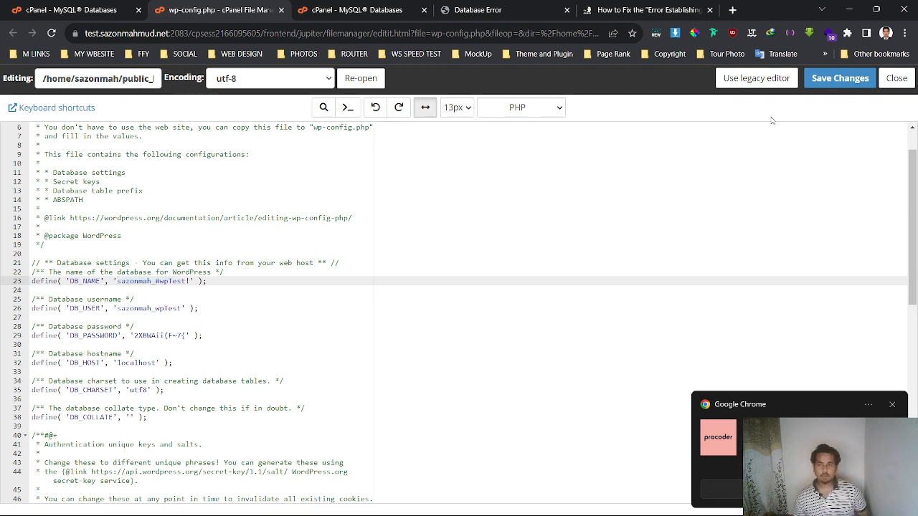
click(832, 78)
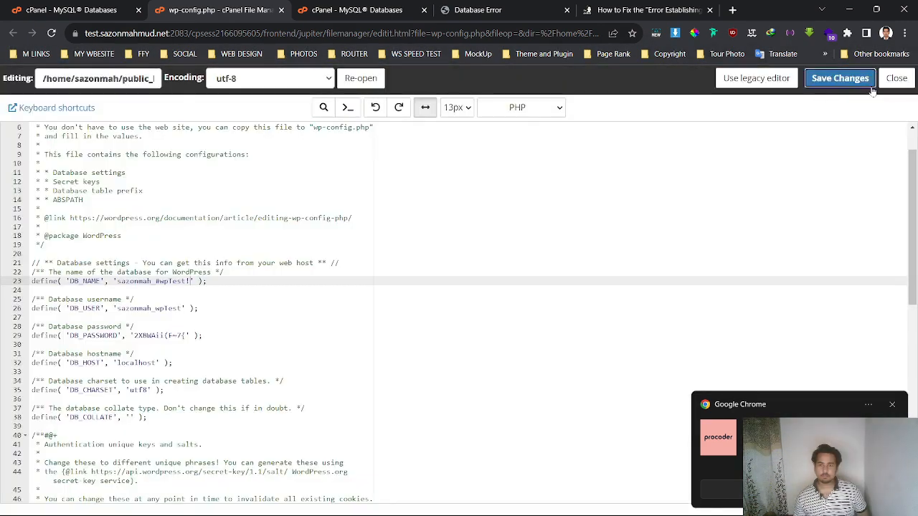
click(488, 10)
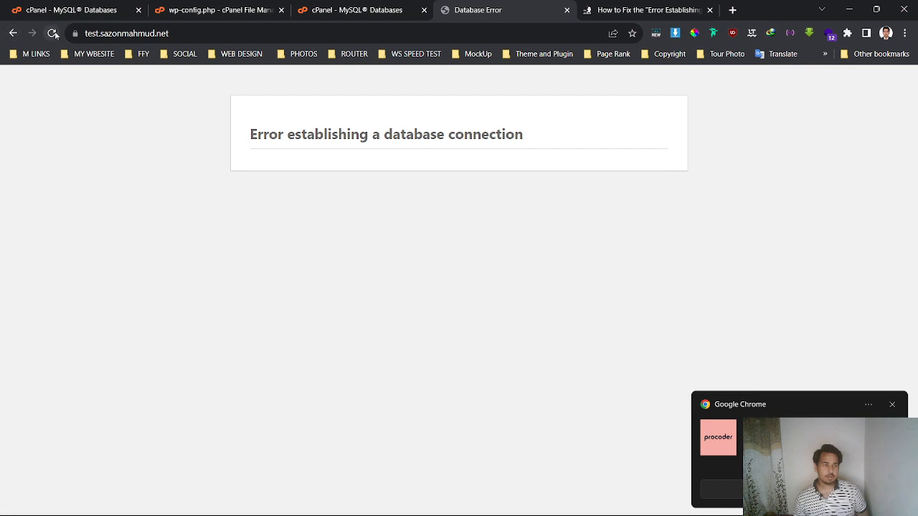
click(53, 33)
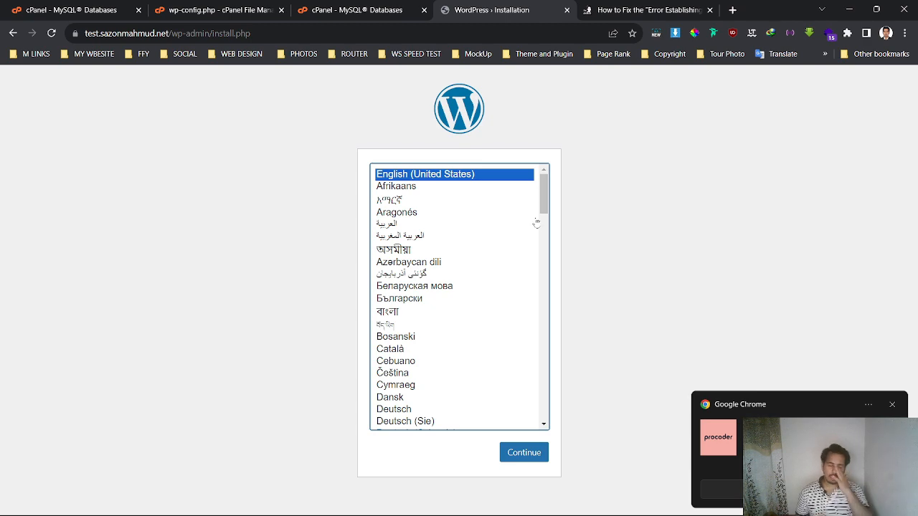
Dismiss the desktop notification and review the remaining fixes in the blog article on the database connection error, through reinstalling WordPress core files.
click(891, 406)
click(681, 10)
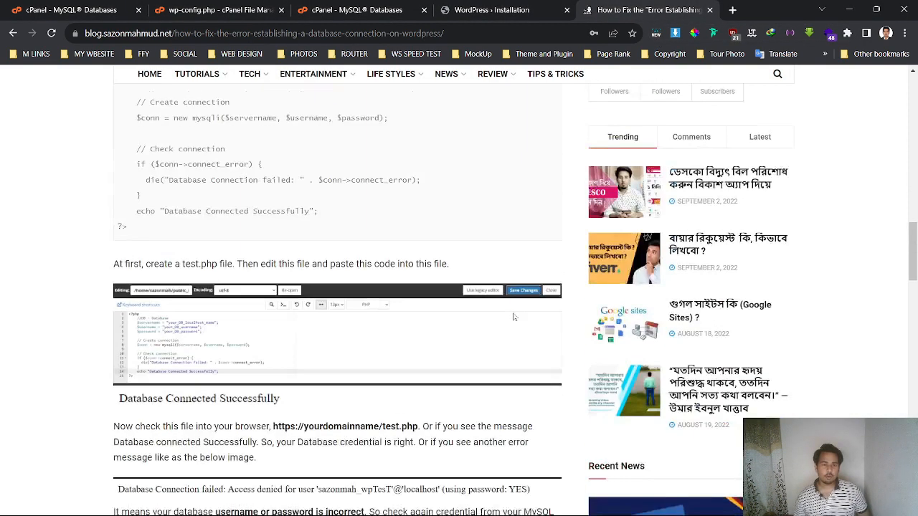
scroll(513, 317, down, 12)
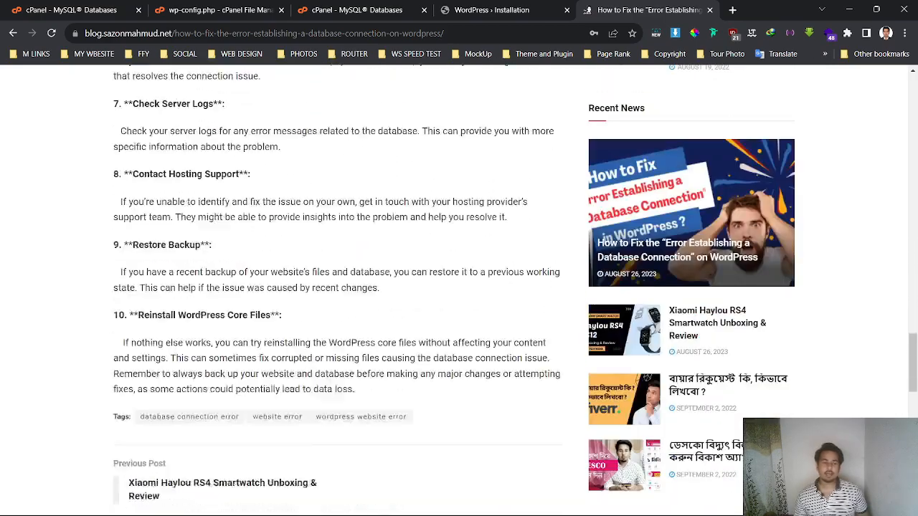
scroll(512, 323, up, 3)
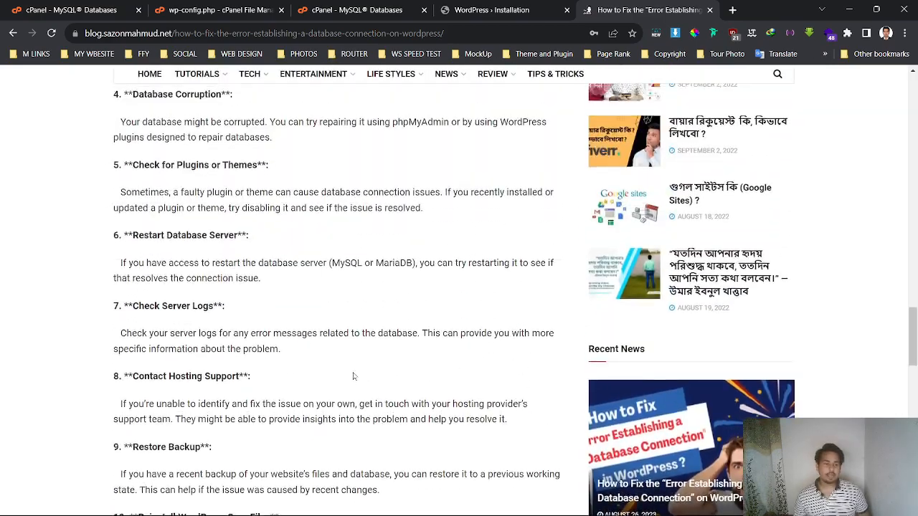
scroll(353, 376, up, 4)
scroll(353, 377, down, 3)
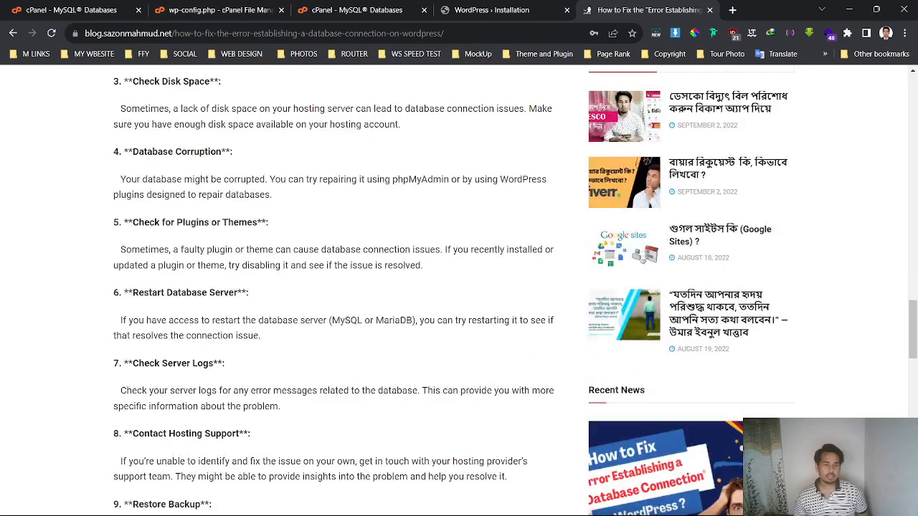
scroll(204, 313, down, 4)
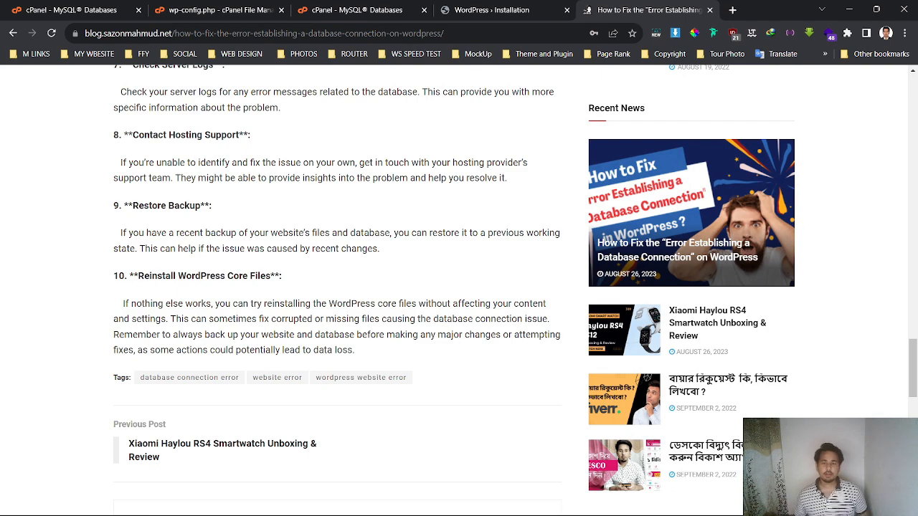
scroll(333, 288, up, 8)
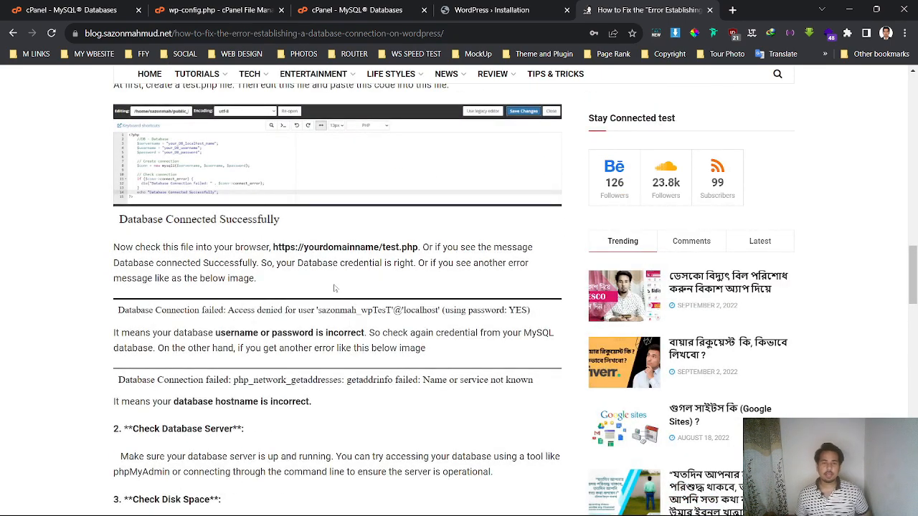
scroll(334, 288, up, 8)
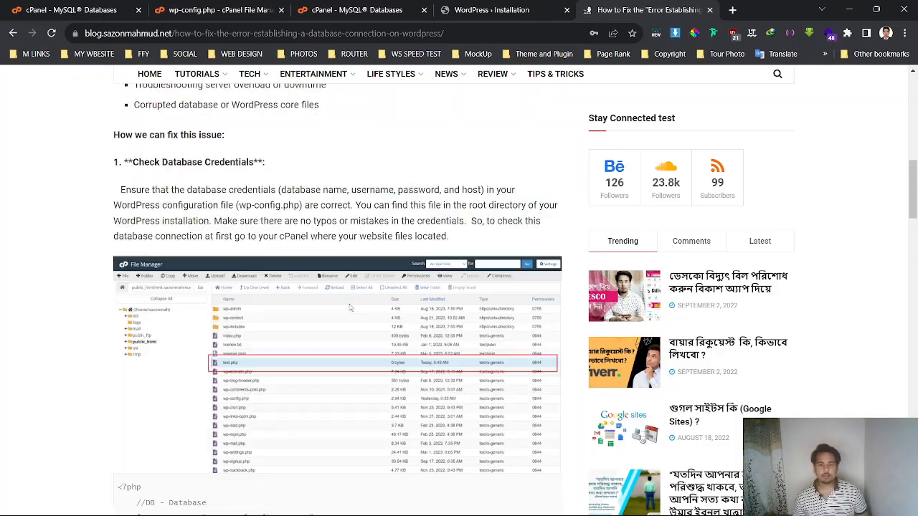